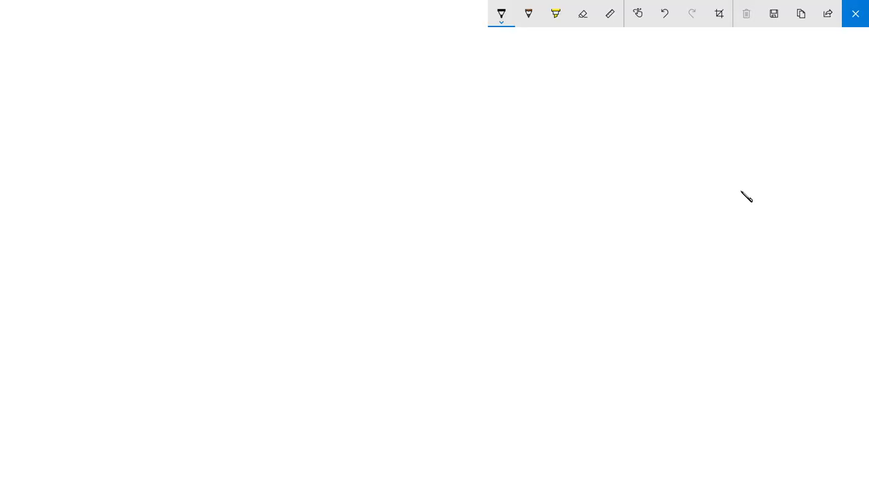
- Sketch the lot as a tall black rectangle with thick top and side lines, redoing its bottom edge with a thinner stroke
{"action": "mouse_move", "coordinate": [282, 110]}
{"action": "left_mouse_down"}
{"action": "mouse_move", "coordinate": [490, 111]}
{"action": "mouse_move", "coordinate": [480, 380]}
{"action": "left_mouse_up"}
{"action": "mouse_move", "coordinate": [281, 96]}
{"action": "left_mouse_down"}
{"action": "mouse_move", "coordinate": [304, 384]}
{"action": "mouse_move", "coordinate": [528, 393]}
{"action": "left_mouse_up"}
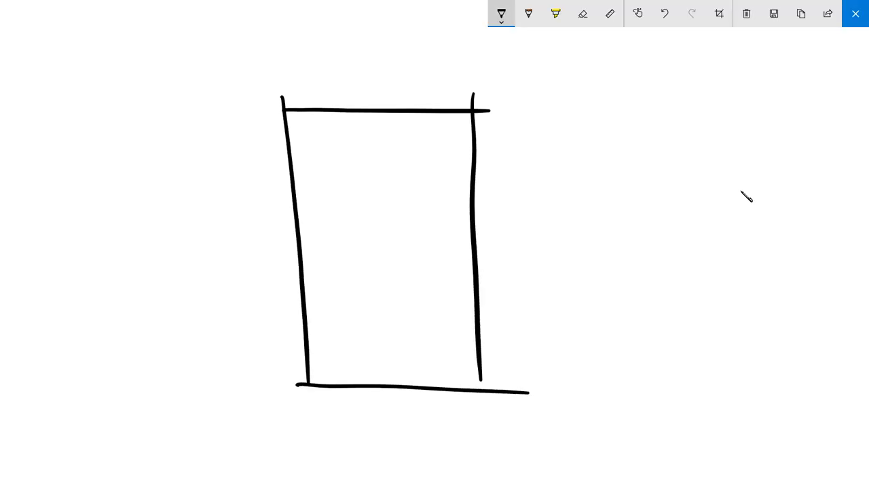
{"action": "left_click", "coordinate": [501, 13]}
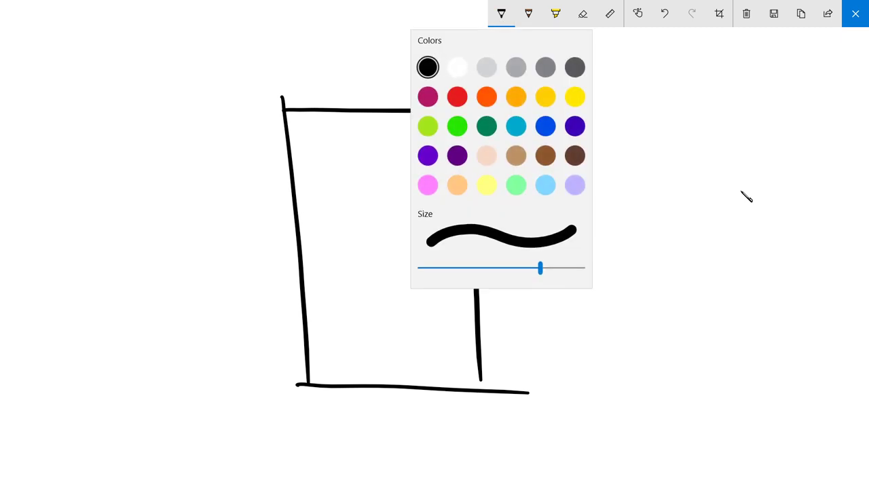
{"action": "key", "text": "Escape"}
{"action": "key", "text": "ctrl+z"}
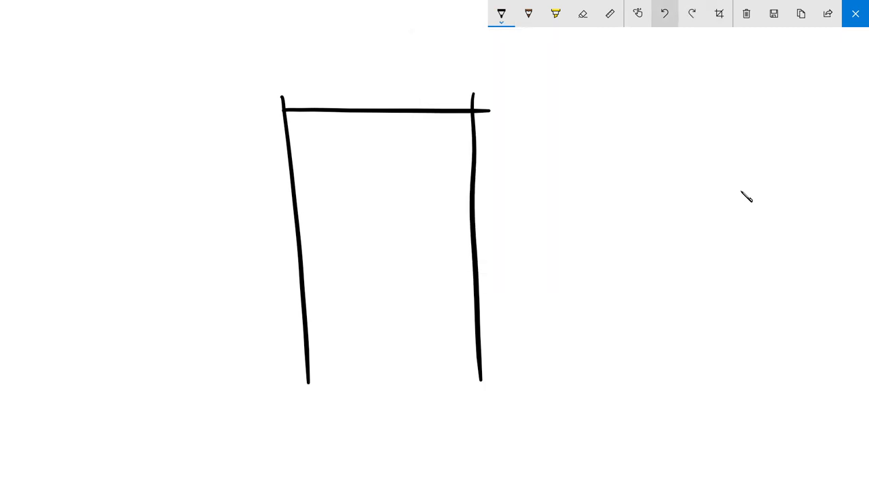
{"action": "left_click_drag", "start_coordinate": [303, 384], "coordinate": [487, 376]}
- Draw thin black curved lines extending from the lot's bottom corners, another beneath them, and two long curves above the lot
{"action": "left_click_drag", "start_coordinate": [56, 430], "coordinate": [311, 378]}
{"action": "left_click_drag", "start_coordinate": [482, 375], "coordinate": [769, 427]}
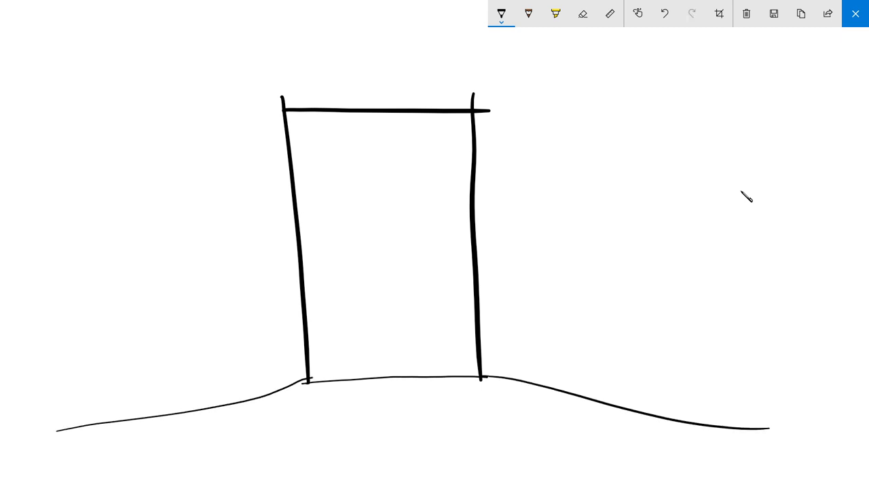
{"action": "left_click_drag", "start_coordinate": [177, 459], "coordinate": [735, 483]}
{"action": "mouse_move", "coordinate": [30, 47]}
{"action": "left_mouse_down"}
{"action": "mouse_move", "coordinate": [190, 32]}
{"action": "mouse_move", "coordinate": [728, 71]}
{"action": "left_mouse_up"}
{"action": "mouse_move", "coordinate": [27, 129]}
{"action": "left_mouse_down"}
{"action": "mouse_move", "coordinate": [512, 82]}
{"action": "mouse_move", "coordinate": [742, 131]}
{"action": "left_mouse_up"}
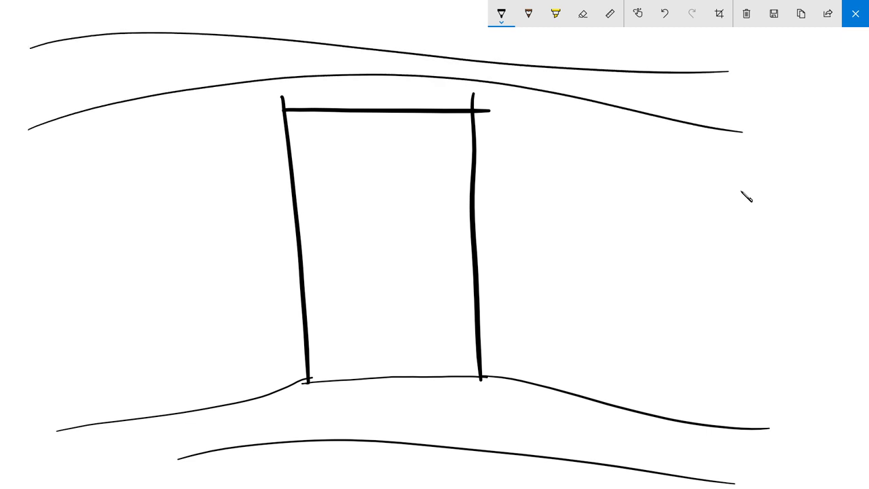
- Add two curved black vertical lines on each side of the lot
{"action": "mouse_move", "coordinate": [218, 87]}
{"action": "left_mouse_down"}
{"action": "mouse_move", "coordinate": [188, 140]}
{"action": "mouse_move", "coordinate": [177, 378]}
{"action": "left_mouse_up"}
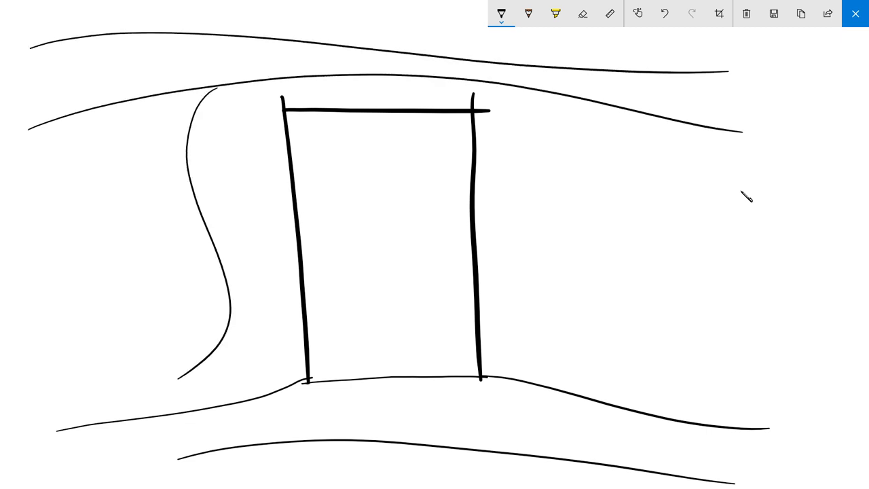
{"action": "left_click_drag", "start_coordinate": [88, 402], "coordinate": [73, 130]}
{"action": "mouse_move", "coordinate": [627, 129]}
{"action": "left_mouse_down"}
{"action": "mouse_move", "coordinate": [537, 210]}
{"action": "mouse_move", "coordinate": [547, 359]}
{"action": "left_mouse_up"}
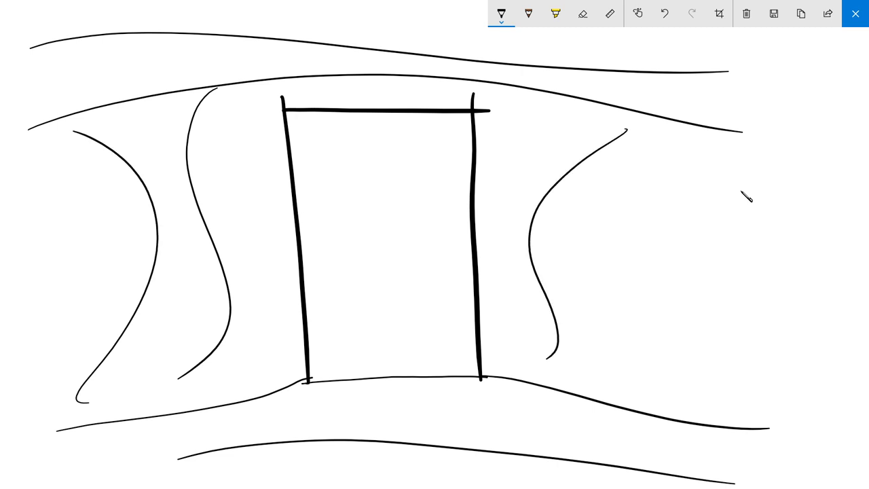
{"action": "left_click_drag", "start_coordinate": [639, 359], "coordinate": [796, 160]}
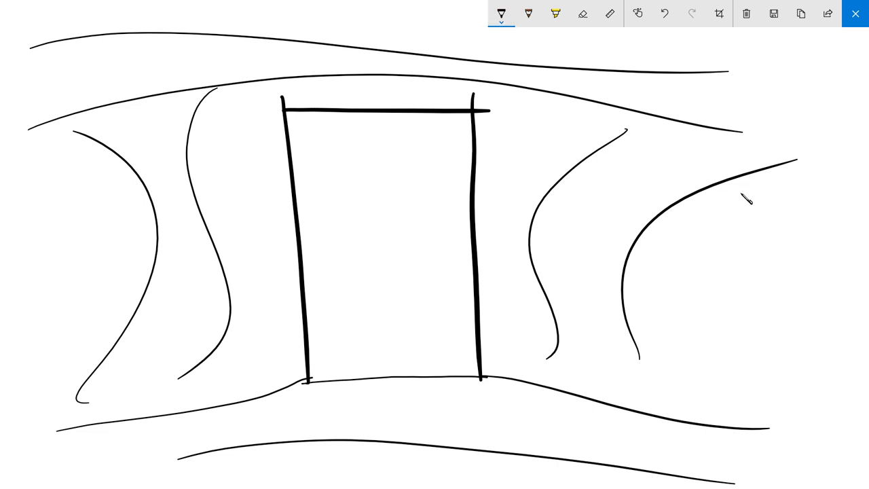
- Draw a light gray setback rectangle inside the lot outline
{"action": "left_click", "coordinate": [501, 14]}
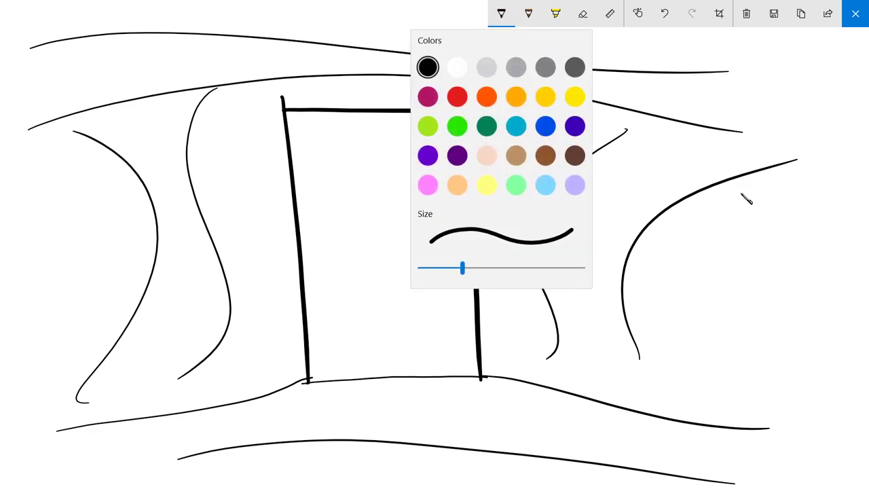
{"action": "left_click", "coordinate": [458, 68]}
{"action": "mouse_move", "coordinate": [330, 148]}
{"action": "left_mouse_down"}
{"action": "mouse_move", "coordinate": [449, 145]}
{"action": "mouse_move", "coordinate": [441, 322]}
{"action": "left_mouse_up"}
{"action": "mouse_move", "coordinate": [331, 141]}
{"action": "left_mouse_down"}
{"action": "mouse_move", "coordinate": [348, 324]}
{"action": "mouse_move", "coordinate": [450, 304]}
{"action": "left_mouse_up"}
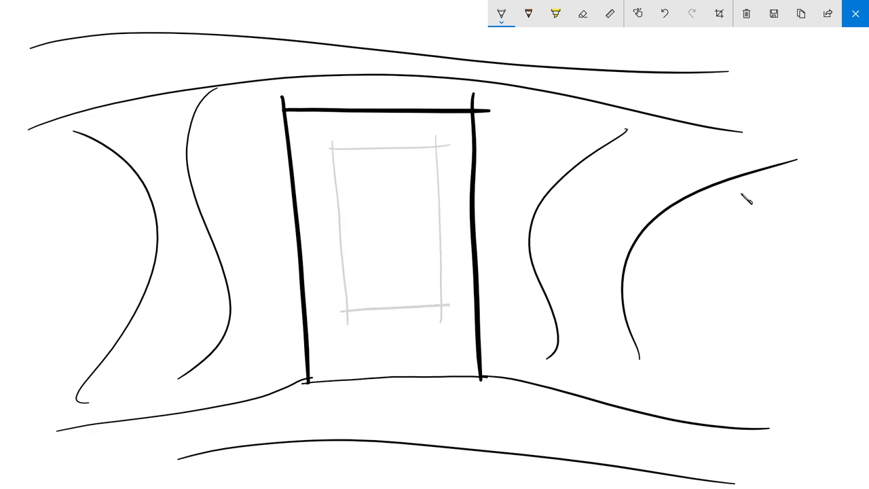
- Mark the sunrise east of the lot with an orange circle labelled "rise" and the letter "E"
{"action": "left_click", "coordinate": [501, 13]}
{"action": "left_click", "coordinate": [487, 96]}
{"action": "left_click_drag", "start_coordinate": [681, 267], "coordinate": [726, 256]}
{"action": "left_click_drag", "start_coordinate": [680, 287], "coordinate": [680, 305]}
{"action": "mouse_move", "coordinate": [685, 304]}
{"action": "left_mouse_down"}
{"action": "mouse_move", "coordinate": [691, 287]}
{"action": "mouse_move", "coordinate": [696, 300]}
{"action": "left_mouse_up"}
{"action": "mouse_move", "coordinate": [709, 287]}
{"action": "left_mouse_down"}
{"action": "mouse_move", "coordinate": [701, 298]}
{"action": "mouse_move", "coordinate": [718, 299]}
{"action": "mouse_move", "coordinate": [739, 271]}
{"action": "left_mouse_up"}
{"action": "left_click_drag", "start_coordinate": [722, 285], "coordinate": [743, 271]}
- Draw an orange sun-path arrow curving beneath the lot from the sunrise circle to a circle labelled "set" on the west side
{"action": "mouse_move", "coordinate": [716, 293]}
{"action": "left_mouse_down"}
{"action": "mouse_move", "coordinate": [742, 288]}
{"action": "mouse_move", "coordinate": [717, 300]}
{"action": "mouse_move", "coordinate": [671, 387]}
{"action": "mouse_move", "coordinate": [387, 442]}
{"action": "mouse_move", "coordinate": [141, 311]}
{"action": "mouse_move", "coordinate": [139, 300]}
{"action": "left_mouse_up"}
{"action": "left_click_drag", "start_coordinate": [134, 317], "coordinate": [152, 307]}
{"action": "mouse_move", "coordinate": [122, 194]}
{"action": "left_mouse_down"}
{"action": "mouse_move", "coordinate": [140, 297]}
{"action": "mouse_move", "coordinate": [82, 195]}
{"action": "left_mouse_up"}
{"action": "mouse_move", "coordinate": [116, 255]}
{"action": "left_mouse_down"}
{"action": "mouse_move", "coordinate": [103, 281]}
{"action": "mouse_move", "coordinate": [142, 270]}
{"action": "left_mouse_up"}
{"action": "mouse_move", "coordinate": [140, 224]}
{"action": "left_mouse_down"}
{"action": "mouse_move", "coordinate": [139, 247]}
{"action": "mouse_move", "coordinate": [154, 266]}
{"action": "left_mouse_up"}
{"action": "left_click_drag", "start_coordinate": [135, 250], "coordinate": [170, 235]}
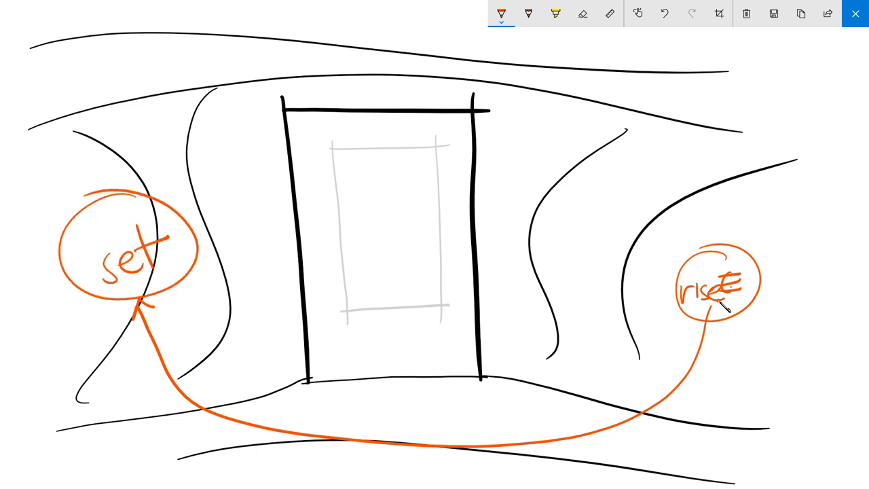
- Draw a turquoise block arrow labelled "NE" pointing toward the lot's upper-right corner, with small accent strokes
{"action": "left_click", "coordinate": [500, 13]}
{"action": "left_click", "coordinate": [516, 126]}
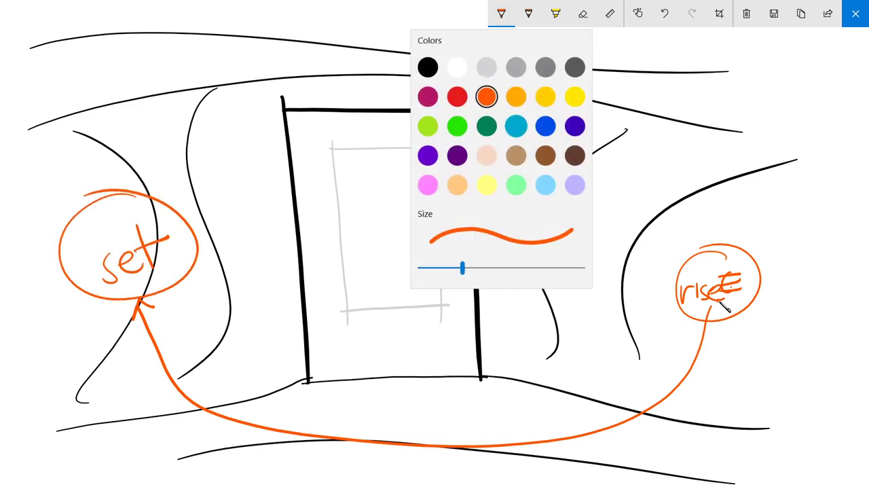
{"action": "left_click", "coordinate": [501, 13]}
{"action": "mouse_move", "coordinate": [642, 36]}
{"action": "left_mouse_down"}
{"action": "mouse_move", "coordinate": [576, 102]}
{"action": "mouse_move", "coordinate": [564, 156]}
{"action": "mouse_move", "coordinate": [687, 90]}
{"action": "mouse_move", "coordinate": [642, 36]}
{"action": "left_mouse_up"}
{"action": "left_click_drag", "start_coordinate": [593, 100], "coordinate": [600, 118]}
{"action": "mouse_move", "coordinate": [593, 101]}
{"action": "left_mouse_down"}
{"action": "mouse_move", "coordinate": [610, 79]}
{"action": "mouse_move", "coordinate": [649, 97]}
{"action": "left_mouse_up"}
{"action": "left_click_drag", "start_coordinate": [625, 91], "coordinate": [642, 78]}
{"action": "left_click_drag", "start_coordinate": [642, 108], "coordinate": [655, 105]}
{"action": "left_click_drag", "start_coordinate": [571, 62], "coordinate": [580, 59]}
{"action": "left_click_drag", "start_coordinate": [568, 70], "coordinate": [583, 64]}
- Draw a turquoise block arrow labelled "SW" pointing toward the lot's lower-left corner, with short strokes across its head
{"action": "mouse_move", "coordinate": [166, 350]}
{"action": "left_mouse_down"}
{"action": "mouse_move", "coordinate": [234, 415]}
{"action": "mouse_move", "coordinate": [83, 483]}
{"action": "mouse_move", "coordinate": [175, 389]}
{"action": "mouse_move", "coordinate": [150, 347]}
{"action": "mouse_move", "coordinate": [170, 351]}
{"action": "left_mouse_up"}
{"action": "left_click_drag", "start_coordinate": [156, 404], "coordinate": [132, 427]}
{"action": "mouse_move", "coordinate": [154, 399]}
{"action": "left_mouse_down"}
{"action": "mouse_move", "coordinate": [182, 410]}
{"action": "mouse_move", "coordinate": [183, 381]}
{"action": "left_mouse_up"}
{"action": "left_click_drag", "start_coordinate": [218, 342], "coordinate": [202, 421]}
{"action": "left_click_drag", "start_coordinate": [230, 346], "coordinate": [222, 382]}
{"action": "left_click_drag", "start_coordinate": [224, 402], "coordinate": [222, 413]}
{"action": "left_click_drag", "start_coordinate": [255, 356], "coordinate": [246, 386]}
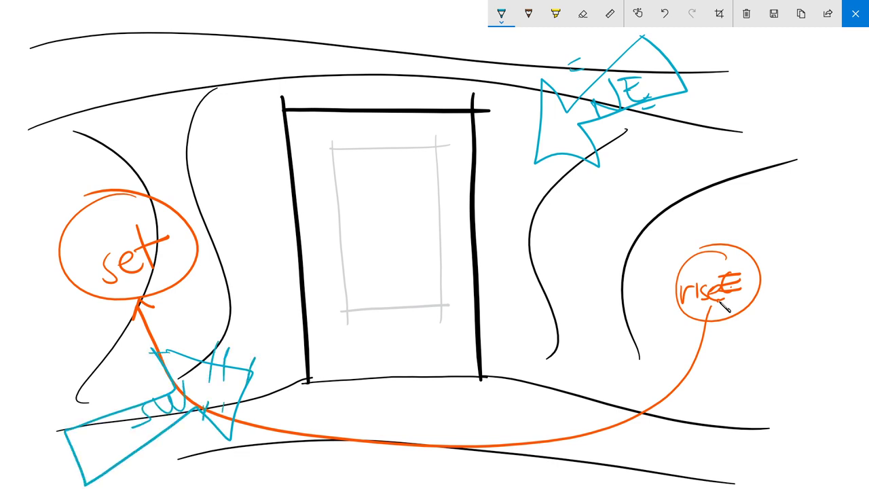
- Add turquoise wind swirls where the NE and SW arrows meet the lot
{"action": "left_click_drag", "start_coordinate": [586, 180], "coordinate": [524, 228]}
{"action": "mouse_move", "coordinate": [517, 157]}
{"action": "left_mouse_down"}
{"action": "mouse_move", "coordinate": [489, 178]}
{"action": "mouse_move", "coordinate": [500, 182]}
{"action": "left_mouse_up"}
{"action": "left_click_drag", "start_coordinate": [270, 381], "coordinate": [309, 368]}
{"action": "mouse_move", "coordinate": [266, 336]}
{"action": "left_mouse_down"}
{"action": "mouse_move", "coordinate": [285, 312]}
{"action": "mouse_move", "coordinate": [279, 317]}
{"action": "left_mouse_up"}
- Draw clusters of dark green trees at the lot's lower-left and upper-right corners
{"action": "left_click", "coordinate": [501, 14]}
{"action": "left_click", "coordinate": [487, 127]}
{"action": "mouse_move", "coordinate": [338, 303]}
{"action": "left_mouse_down"}
{"action": "mouse_move", "coordinate": [307, 332]}
{"action": "mouse_move", "coordinate": [364, 364]}
{"action": "left_mouse_up"}
{"action": "mouse_move", "coordinate": [330, 324]}
{"action": "left_mouse_down"}
{"action": "mouse_move", "coordinate": [365, 367]}
{"action": "mouse_move", "coordinate": [298, 353]}
{"action": "mouse_move", "coordinate": [359, 370]}
{"action": "left_mouse_up"}
{"action": "left_click_drag", "start_coordinate": [323, 353], "coordinate": [347, 353]}
{"action": "mouse_move", "coordinate": [440, 117]}
{"action": "left_mouse_down"}
{"action": "mouse_move", "coordinate": [475, 153]}
{"action": "mouse_move", "coordinate": [483, 188]}
{"action": "left_mouse_up"}
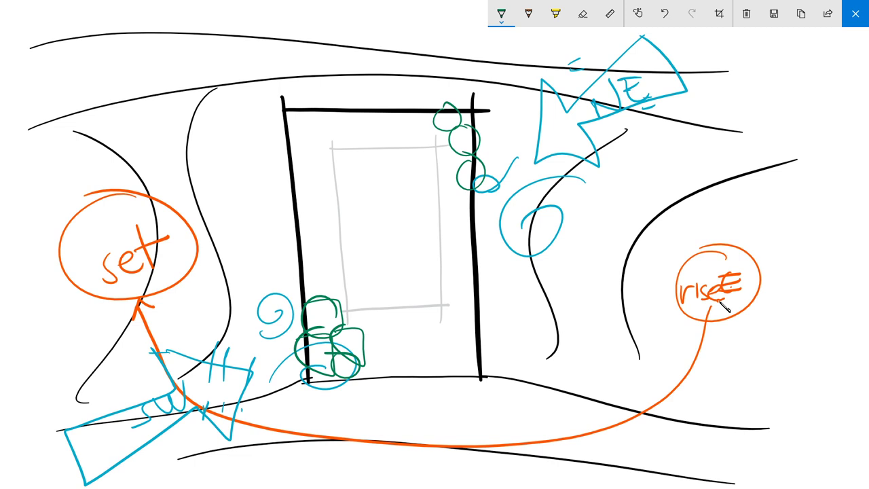
- Draw two green airflow arrows passing from the NE wind between the upper-right trees into the lot
{"action": "left_click_drag", "start_coordinate": [521, 87], "coordinate": [364, 122]}
{"action": "left_click_drag", "start_coordinate": [527, 146], "coordinate": [421, 169]}
{"action": "mouse_move", "coordinate": [377, 114]}
{"action": "left_mouse_down"}
{"action": "mouse_move", "coordinate": [365, 122]}
{"action": "mouse_move", "coordinate": [377, 128]}
{"action": "left_mouse_up"}
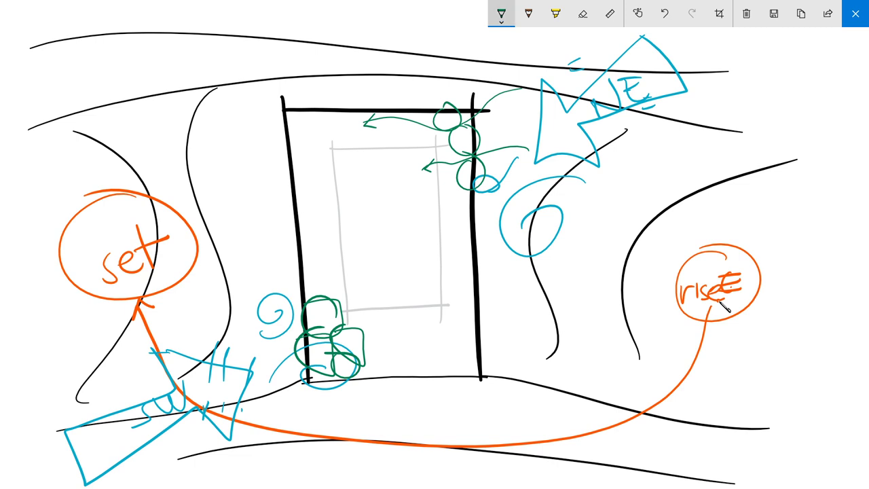
- Sketch a gray car on the road below the lot with two access arrows leading up into the lot
{"action": "left_click", "coordinate": [501, 13]}
{"action": "left_click", "coordinate": [486, 68]}
{"action": "mouse_move", "coordinate": [573, 401]}
{"action": "left_mouse_down"}
{"action": "mouse_move", "coordinate": [568, 425]}
{"action": "mouse_move", "coordinate": [621, 434]}
{"action": "mouse_move", "coordinate": [555, 420]}
{"action": "mouse_move", "coordinate": [582, 428]}
{"action": "mouse_move", "coordinate": [555, 409]}
{"action": "mouse_move", "coordinate": [481, 407]}
{"action": "mouse_move", "coordinate": [474, 362]}
{"action": "mouse_move", "coordinate": [486, 372]}
{"action": "left_mouse_up"}
{"action": "mouse_move", "coordinate": [481, 406]}
{"action": "left_mouse_down"}
{"action": "mouse_move", "coordinate": [467, 406]}
{"action": "mouse_move", "coordinate": [429, 353]}
{"action": "mouse_move", "coordinate": [445, 357]}
{"action": "left_mouse_up"}
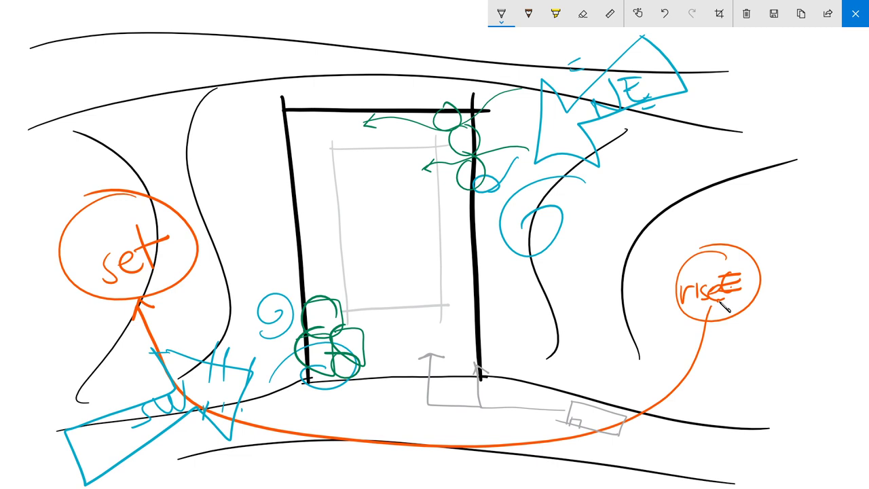
- Draw a gray parking bay from the lot's bottom edge up to the setback rectangle's lower edge
{"action": "left_click", "coordinate": [501, 14]}
{"action": "left_click", "coordinate": [719, 302]}
{"action": "mouse_move", "coordinate": [401, 291]}
{"action": "left_mouse_down"}
{"action": "mouse_move", "coordinate": [411, 384]}
{"action": "mouse_move", "coordinate": [437, 301]}
{"action": "mouse_move", "coordinate": [461, 300]}
{"action": "left_mouse_up"}
{"action": "left_click_drag", "start_coordinate": [450, 291], "coordinate": [453, 376]}
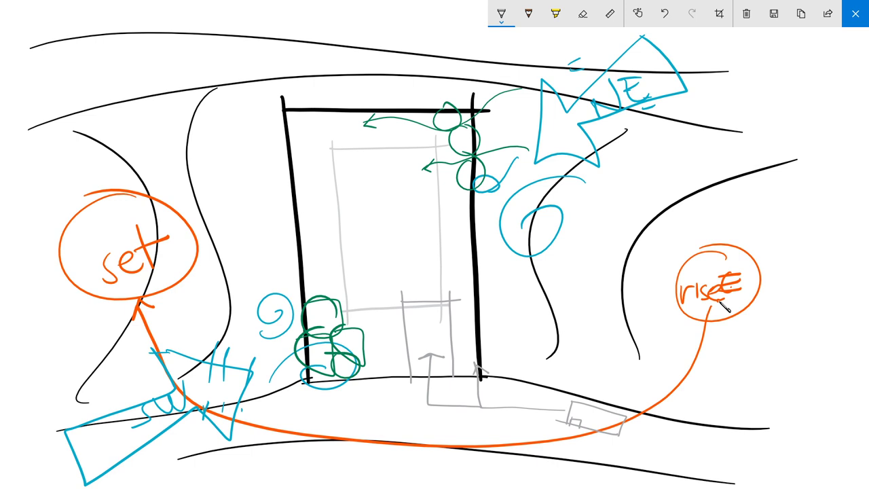
- Draw a narrow gray strip with cross strokes, an X and a circle between the parking bay and the lot's right side
{"action": "left_click_drag", "start_coordinate": [461, 299], "coordinate": [481, 299]}
{"action": "mouse_move", "coordinate": [458, 300]}
{"action": "left_mouse_down"}
{"action": "mouse_move", "coordinate": [484, 320]}
{"action": "mouse_move", "coordinate": [463, 343]}
{"action": "mouse_move", "coordinate": [481, 339]}
{"action": "mouse_move", "coordinate": [467, 354]}
{"action": "mouse_move", "coordinate": [481, 348]}
{"action": "mouse_move", "coordinate": [475, 361]}
{"action": "left_mouse_up"}
{"action": "mouse_move", "coordinate": [456, 347]}
{"action": "left_mouse_down"}
{"action": "mouse_move", "coordinate": [473, 358]}
{"action": "mouse_move", "coordinate": [452, 358]}
{"action": "left_mouse_up"}
{"action": "mouse_move", "coordinate": [459, 359]}
{"action": "left_mouse_down"}
{"action": "mouse_move", "coordinate": [447, 369]}
{"action": "mouse_move", "coordinate": [460, 359]}
{"action": "left_mouse_up"}
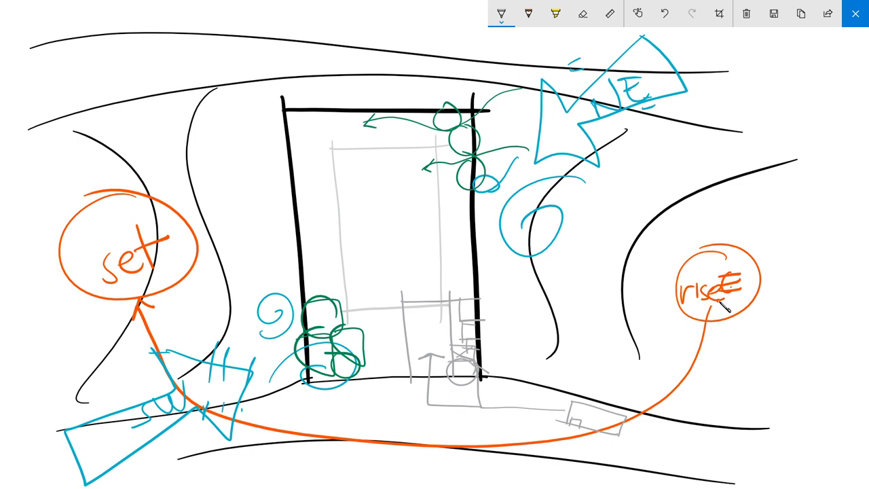
- Add a gray two-line walkway beside the parking bay, a car shape inside the bay, and curved arrows leading toward the house
{"action": "left_click_drag", "start_coordinate": [364, 301], "coordinate": [365, 378]}
{"action": "left_click_drag", "start_coordinate": [377, 301], "coordinate": [381, 379]}
{"action": "mouse_move", "coordinate": [416, 363]}
{"action": "left_mouse_down"}
{"action": "mouse_move", "coordinate": [425, 308]}
{"action": "mouse_move", "coordinate": [441, 361]}
{"action": "left_mouse_up"}
{"action": "mouse_move", "coordinate": [438, 326]}
{"action": "left_mouse_down"}
{"action": "mouse_move", "coordinate": [456, 271]}
{"action": "mouse_move", "coordinate": [443, 256]}
{"action": "mouse_move", "coordinate": [440, 266]}
{"action": "left_mouse_up"}
{"action": "mouse_move", "coordinate": [419, 324]}
{"action": "left_mouse_down"}
{"action": "mouse_move", "coordinate": [395, 325]}
{"action": "mouse_move", "coordinate": [369, 286]}
{"action": "left_mouse_up"}
- Draw an orange room rectangle in the lower-left corner of the setback area
{"action": "left_click", "coordinate": [501, 13]}
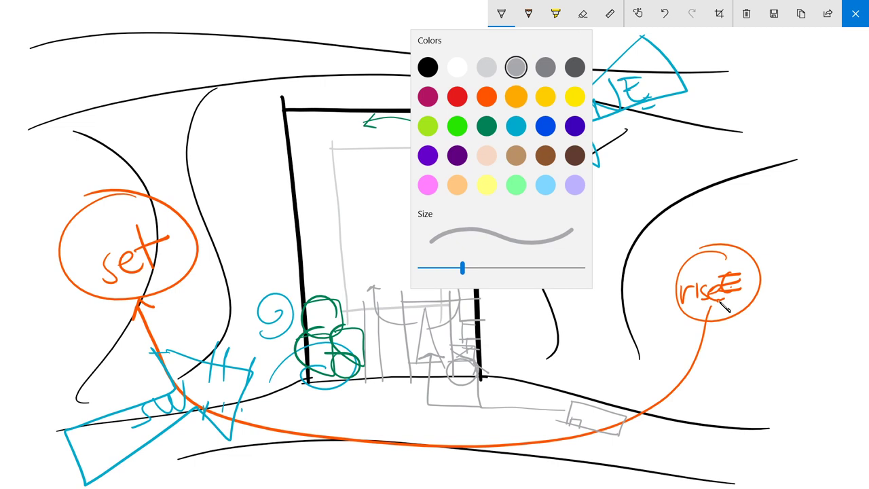
{"action": "left_click", "coordinate": [486, 96]}
{"action": "mouse_move", "coordinate": [338, 248]}
{"action": "left_mouse_down"}
{"action": "mouse_move", "coordinate": [393, 250]}
{"action": "mouse_move", "coordinate": [402, 315]}
{"action": "mouse_move", "coordinate": [340, 307]}
{"action": "mouse_move", "coordinate": [406, 309]}
{"action": "left_mouse_up"}
- Draw dark brown boxes labelled "U" and "T" to the right of the orange room, with a box labelled "S" above them
{"action": "left_click", "coordinate": [501, 14]}
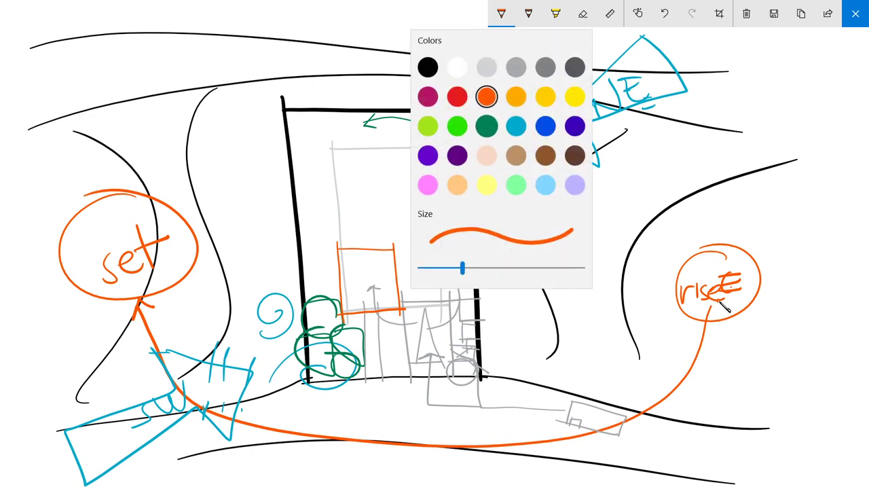
{"action": "left_click", "coordinate": [574, 155]}
{"action": "left_click", "coordinate": [501, 13]}
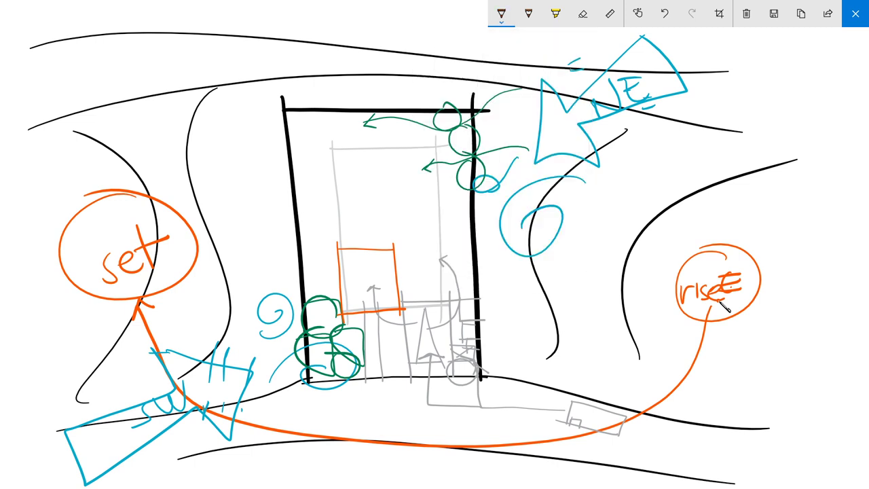
{"action": "mouse_move", "coordinate": [394, 279]}
{"action": "left_mouse_down"}
{"action": "mouse_move", "coordinate": [446, 279]}
{"action": "mouse_move", "coordinate": [396, 303]}
{"action": "mouse_move", "coordinate": [395, 278]}
{"action": "mouse_move", "coordinate": [408, 285]}
{"action": "left_mouse_up"}
{"action": "mouse_move", "coordinate": [421, 278]}
{"action": "left_mouse_down"}
{"action": "mouse_move", "coordinate": [435, 303]}
{"action": "mouse_move", "coordinate": [450, 277]}
{"action": "mouse_move", "coordinate": [430, 297]}
{"action": "left_mouse_up"}
{"action": "left_click_drag", "start_coordinate": [424, 284], "coordinate": [439, 284]}
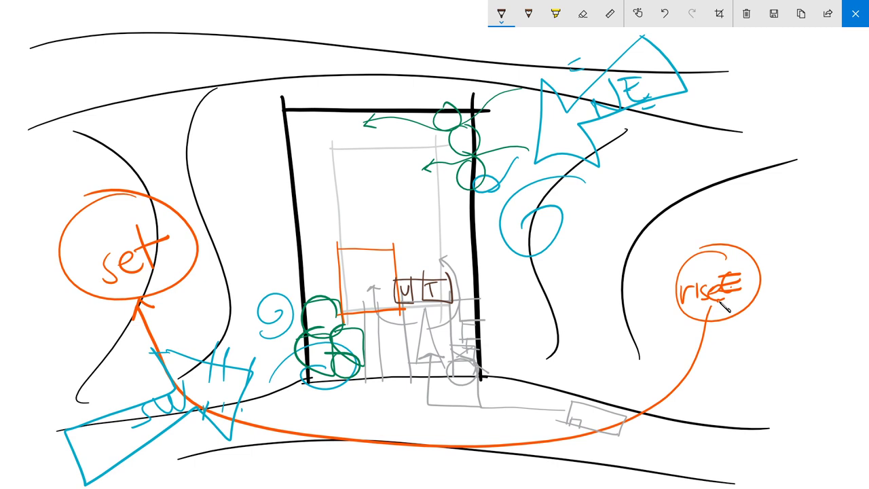
{"action": "left_click_drag", "start_coordinate": [396, 256], "coordinate": [447, 256]}
{"action": "mouse_move", "coordinate": [388, 274]}
{"action": "left_mouse_down"}
{"action": "mouse_move", "coordinate": [420, 274]}
{"action": "mouse_move", "coordinate": [449, 256]}
{"action": "mouse_move", "coordinate": [394, 275]}
{"action": "left_mouse_up"}
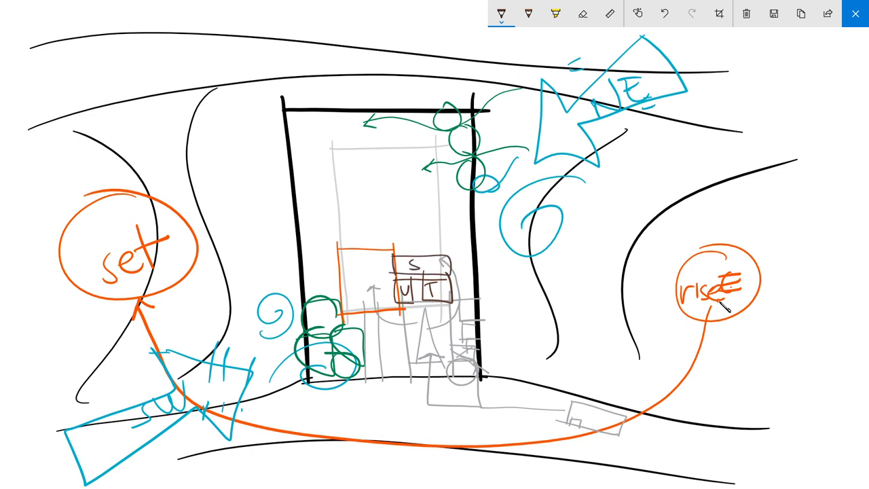
- Draw a dark brown room labelled "K" directly above the S box
{"action": "left_click_drag", "start_coordinate": [381, 209], "coordinate": [447, 209]}
{"action": "left_click_drag", "start_coordinate": [388, 206], "coordinate": [393, 260]}
{"action": "left_click_drag", "start_coordinate": [446, 207], "coordinate": [444, 258]}
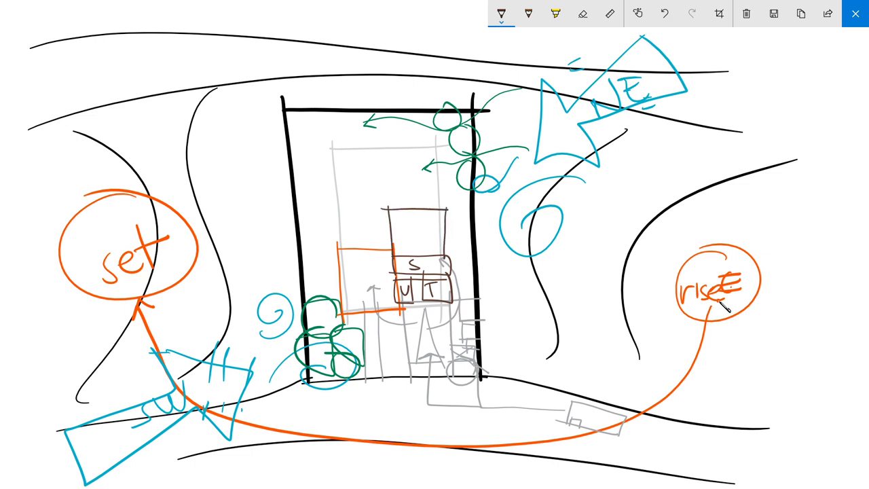
{"action": "left_click_drag", "start_coordinate": [407, 225], "coordinate": [408, 241]}
{"action": "left_click_drag", "start_coordinate": [419, 232], "coordinate": [420, 239]}
- Draw a dark brown room labelled "D" left of the K room, and label the orange room "L"
{"action": "left_click_drag", "start_coordinate": [327, 211], "coordinate": [397, 212]}
{"action": "mouse_move", "coordinate": [335, 209]}
{"action": "left_mouse_down"}
{"action": "mouse_move", "coordinate": [335, 251]}
{"action": "mouse_move", "coordinate": [401, 247]}
{"action": "left_mouse_up"}
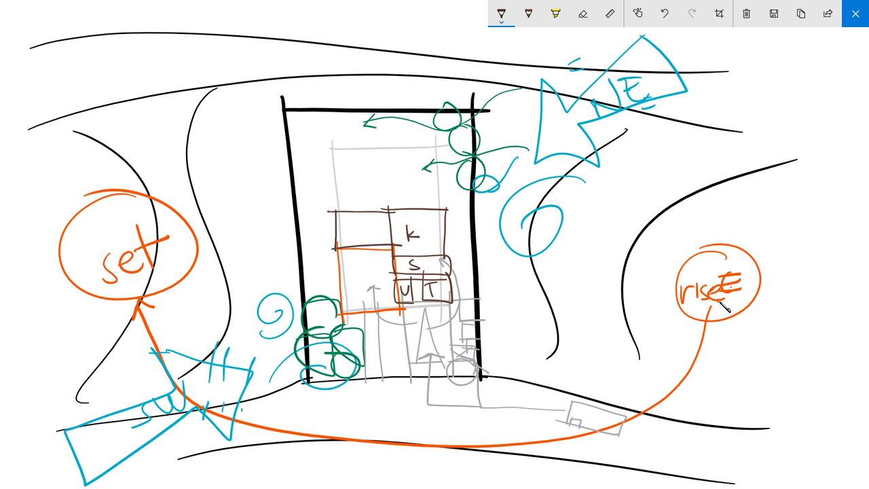
{"action": "left_click_drag", "start_coordinate": [361, 223], "coordinate": [361, 234]}
{"action": "left_click_drag", "start_coordinate": [368, 264], "coordinate": [377, 272]}
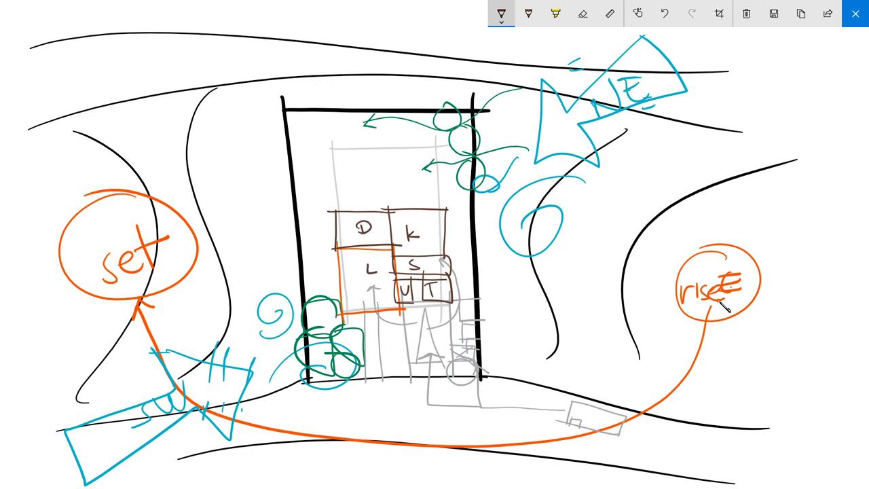
- Draw a turquoise pool rectangle in the lot's upper-left corner
{"action": "left_click", "coordinate": [501, 14]}
{"action": "left_click", "coordinate": [516, 126]}
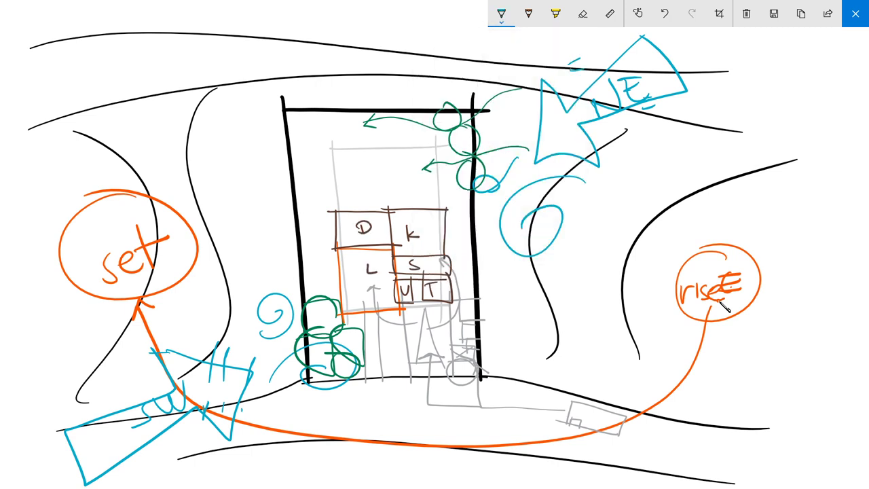
{"action": "mouse_move", "coordinate": [281, 110]}
{"action": "left_mouse_down"}
{"action": "mouse_move", "coordinate": [357, 113]}
{"action": "mouse_move", "coordinate": [359, 210]}
{"action": "mouse_move", "coordinate": [298, 201]}
{"action": "mouse_move", "coordinate": [300, 215]}
{"action": "mouse_move", "coordinate": [359, 208]}
{"action": "left_mouse_up"}
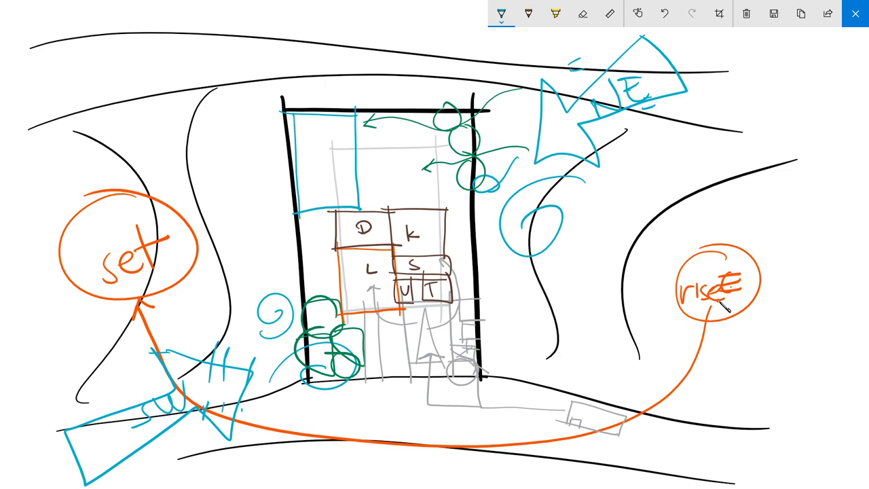
- Draw a pink room rectangle to the right of the turquoise pool, above the D and K rooms
{"action": "left_click", "coordinate": [501, 13]}
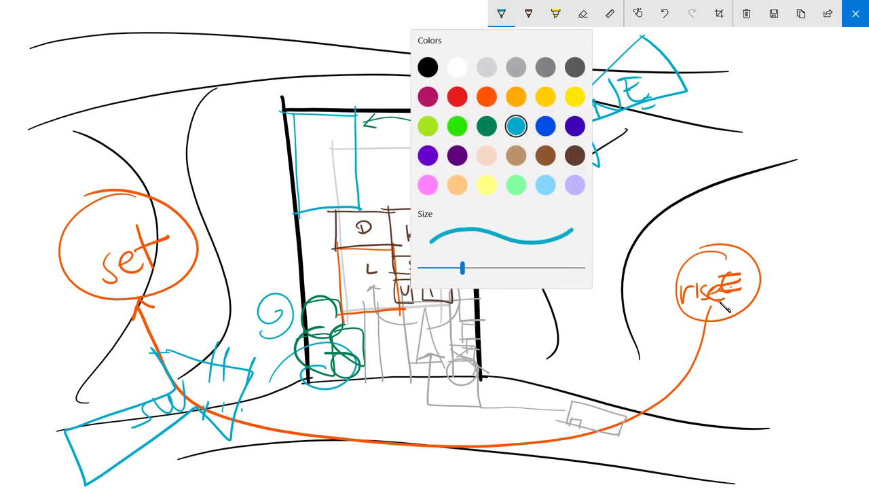
{"action": "left_click", "coordinate": [428, 185]}
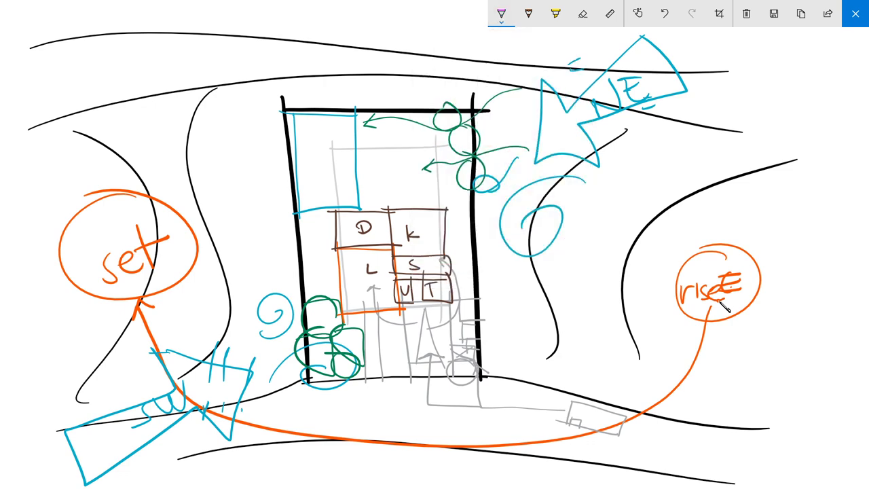
{"action": "mouse_move", "coordinate": [354, 140]}
{"action": "left_mouse_down"}
{"action": "mouse_move", "coordinate": [418, 139]}
{"action": "mouse_move", "coordinate": [415, 205]}
{"action": "left_mouse_up"}
{"action": "left_click_drag", "start_coordinate": [350, 193], "coordinate": [426, 191]}
{"action": "left_click_drag", "start_coordinate": [354, 133], "coordinate": [354, 197]}
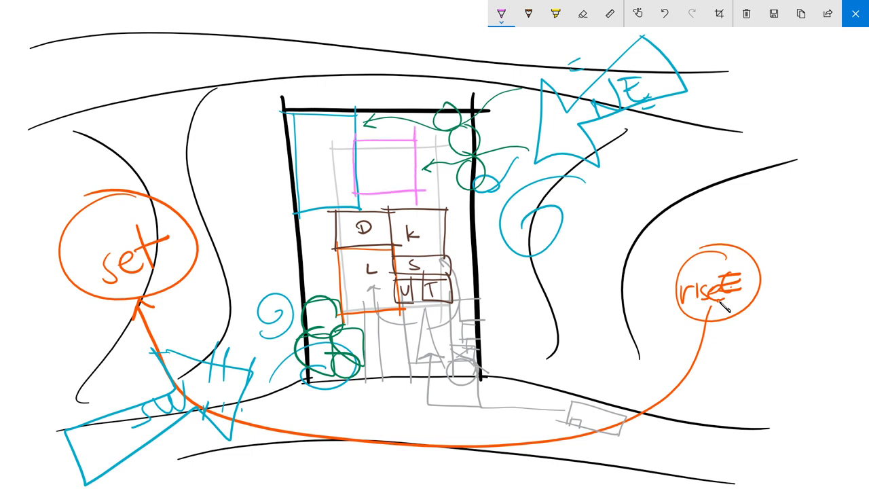
- Add pink adjoining boxes below and beside the pink room, connecting arrows, and the labels "MB", "L" and "POOL"
{"action": "mouse_move", "coordinate": [386, 194]}
{"action": "left_mouse_down"}
{"action": "mouse_move", "coordinate": [386, 221]}
{"action": "mouse_move", "coordinate": [423, 210]}
{"action": "mouse_move", "coordinate": [414, 210]}
{"action": "left_mouse_up"}
{"action": "left_click_drag", "start_coordinate": [350, 184], "coordinate": [427, 182]}
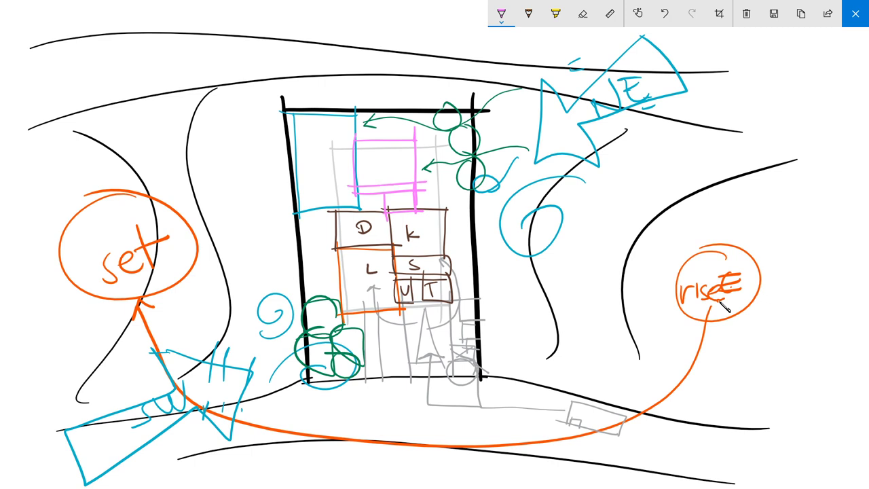
{"action": "mouse_move", "coordinate": [373, 217]}
{"action": "left_mouse_down"}
{"action": "mouse_move", "coordinate": [373, 188]}
{"action": "mouse_move", "coordinate": [399, 180]}
{"action": "left_mouse_up"}
{"action": "left_click_drag", "start_coordinate": [431, 193], "coordinate": [433, 214]}
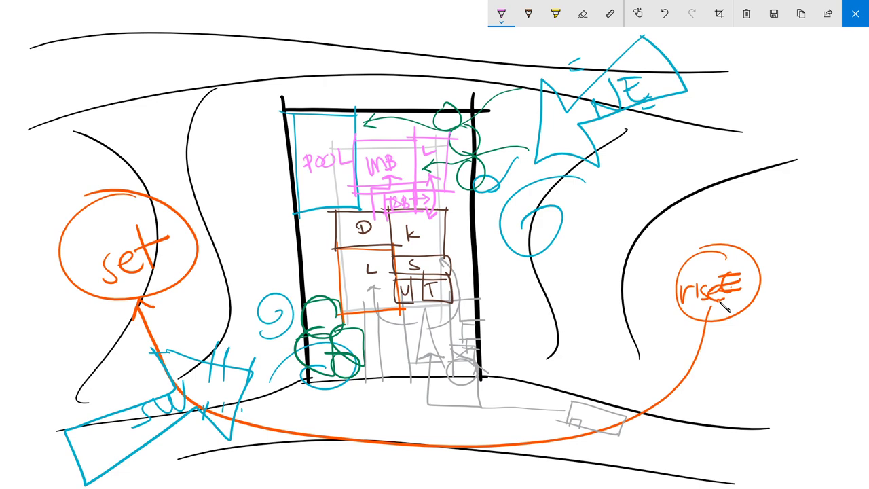
- Draw yellow access arrows from the parked car through the carport to the K room, and from the street into the L room
{"action": "left_click", "coordinate": [501, 13]}
{"action": "left_click", "coordinate": [513, 66]}
{"action": "left_click", "coordinate": [501, 13]}
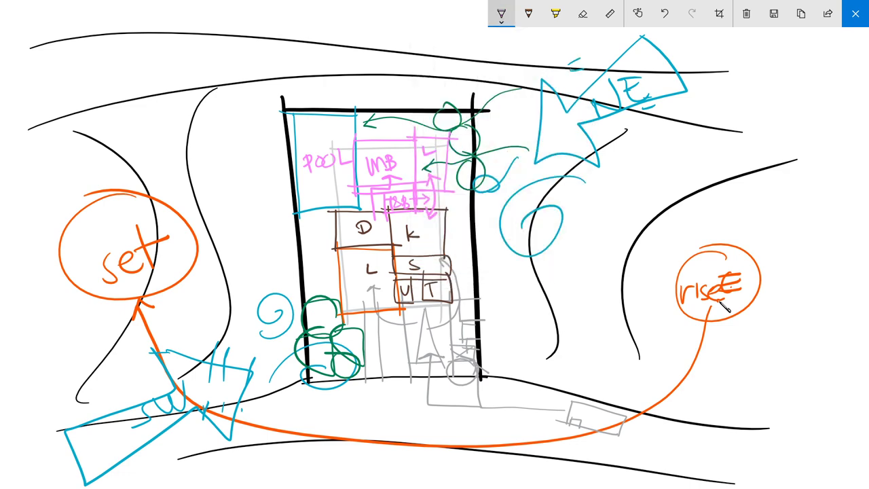
{"action": "left_click", "coordinate": [501, 13]}
{"action": "left_click", "coordinate": [574, 96]}
{"action": "left_click", "coordinate": [501, 14]}
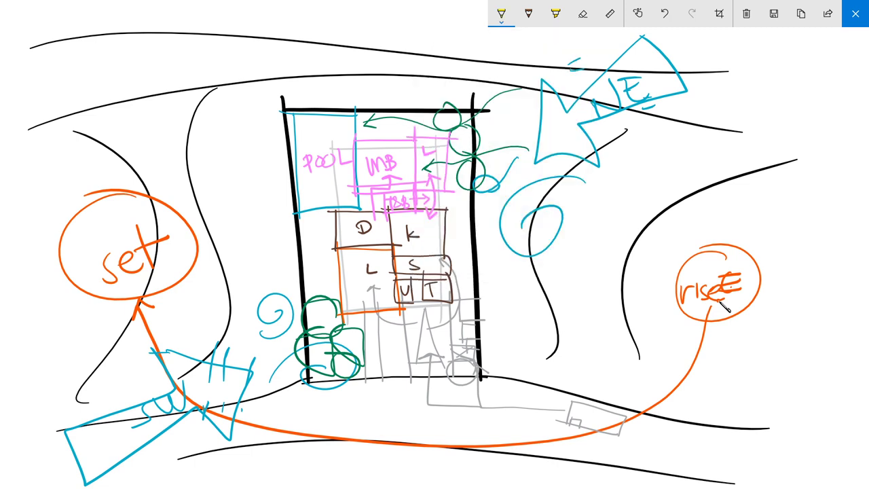
{"action": "mouse_move", "coordinate": [585, 422]}
{"action": "left_mouse_down"}
{"action": "mouse_move", "coordinate": [448, 379]}
{"action": "mouse_move", "coordinate": [422, 349]}
{"action": "mouse_move", "coordinate": [440, 239]}
{"action": "left_mouse_up"}
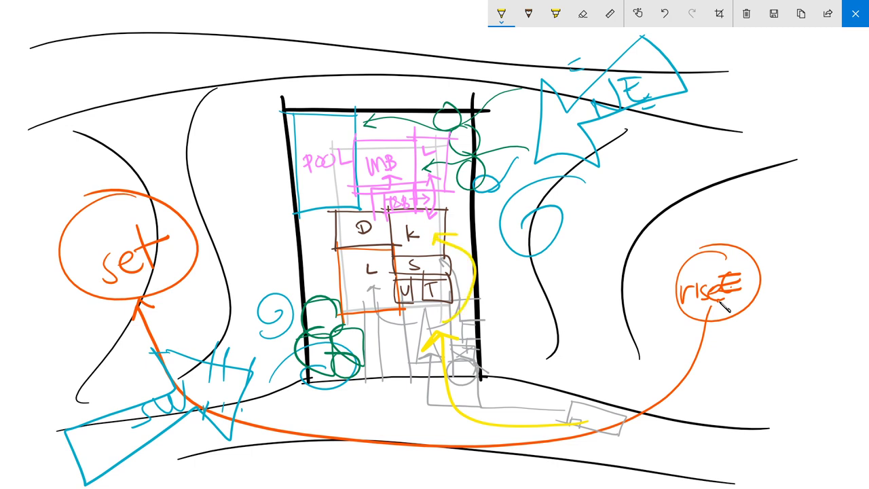
{"action": "mouse_move", "coordinate": [324, 408]}
{"action": "left_mouse_down"}
{"action": "mouse_move", "coordinate": [371, 371]}
{"action": "mouse_move", "coordinate": [348, 296]}
{"action": "left_mouse_up"}
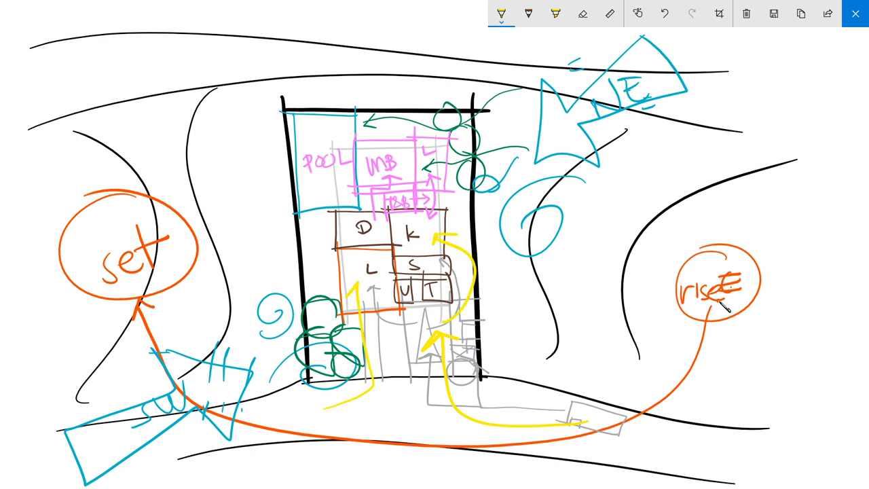
- Draw yellow circulation arrows around the L, S and K rooms, circle U and T, and outline the carport with a path from the road
{"action": "mouse_move", "coordinate": [406, 334]}
{"action": "left_mouse_down"}
{"action": "mouse_move", "coordinate": [372, 297]}
{"action": "mouse_move", "coordinate": [451, 256]}
{"action": "left_mouse_up"}
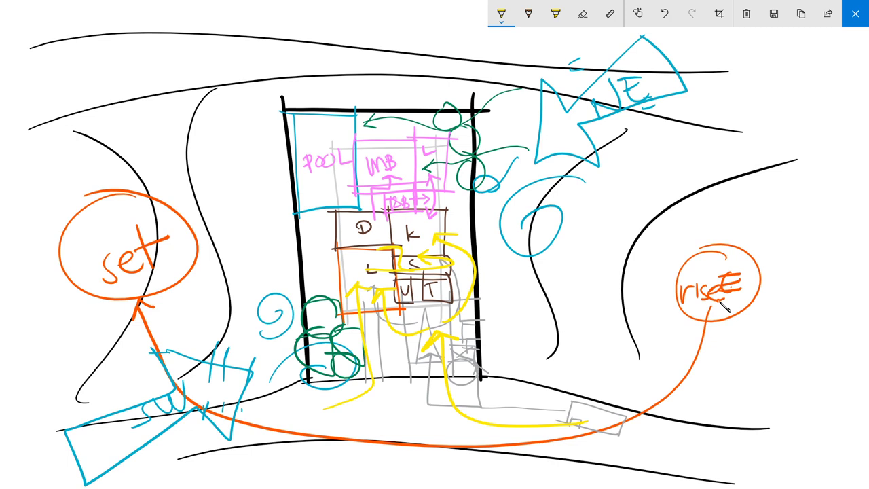
{"action": "mouse_move", "coordinate": [449, 273]}
{"action": "left_mouse_down"}
{"action": "mouse_move", "coordinate": [421, 266]}
{"action": "mouse_move", "coordinate": [410, 310]}
{"action": "left_mouse_up"}
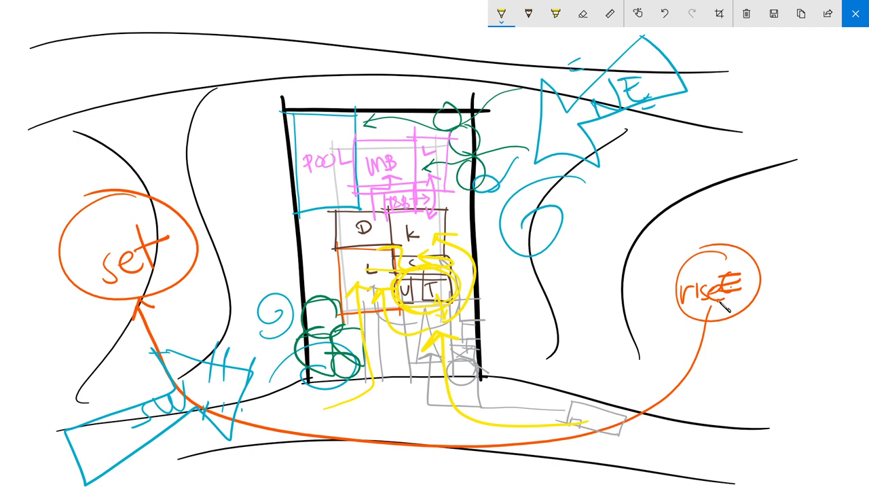
{"action": "left_click_drag", "start_coordinate": [420, 324], "coordinate": [480, 372]}
{"action": "mouse_move", "coordinate": [478, 300]}
{"action": "left_mouse_down"}
{"action": "mouse_move", "coordinate": [478, 372]}
{"action": "mouse_move", "coordinate": [395, 410]}
{"action": "mouse_move", "coordinate": [69, 469]}
{"action": "left_mouse_up"}
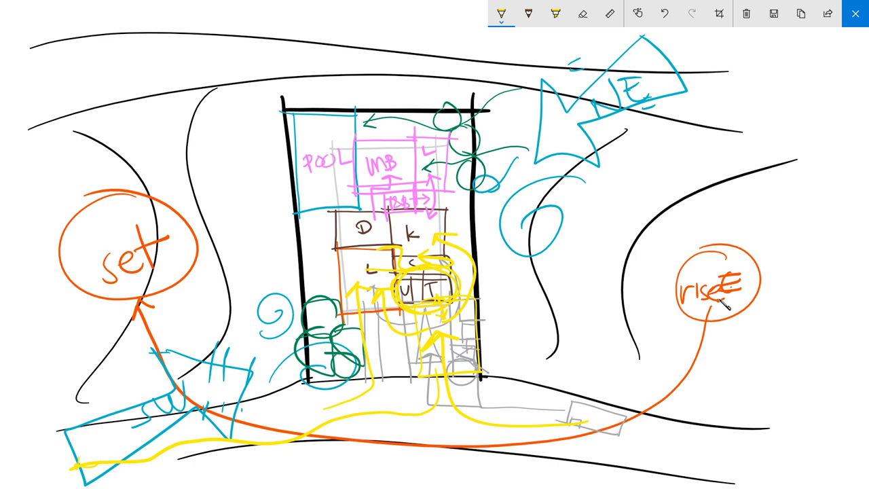
- Draw three yellow view arrows pointing outward from the MB room past the lot's rear boundary
{"action": "mouse_move", "coordinate": [355, 53]}
{"action": "left_mouse_down"}
{"action": "mouse_move", "coordinate": [372, 140]}
{"action": "mouse_move", "coordinate": [410, 68]}
{"action": "left_mouse_up"}
{"action": "left_click_drag", "start_coordinate": [463, 79], "coordinate": [432, 136]}
{"action": "left_click_drag", "start_coordinate": [395, 84], "coordinate": [425, 77]}
{"action": "left_click_drag", "start_coordinate": [346, 68], "coordinate": [368, 65]}
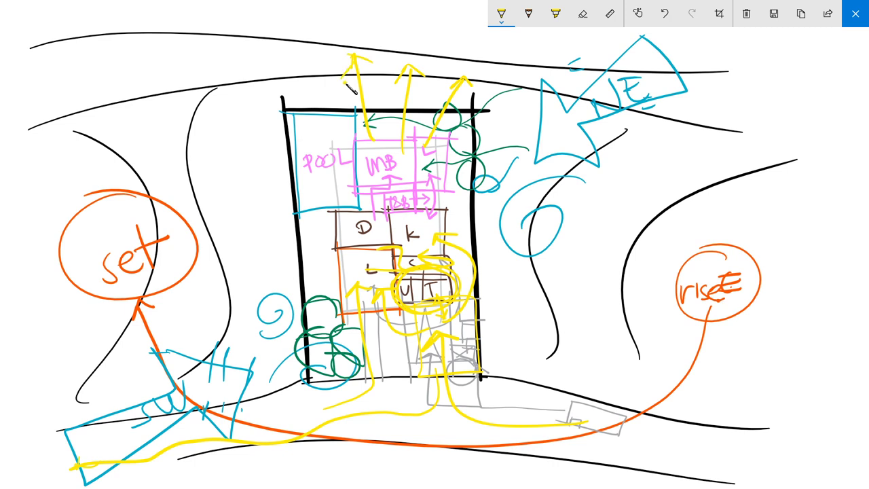
- Draw yellow sun-ray arrows from the sunrise circle to the house's east side, and a yellow box beside the K room
{"action": "left_click_drag", "start_coordinate": [708, 277], "coordinate": [451, 224]}
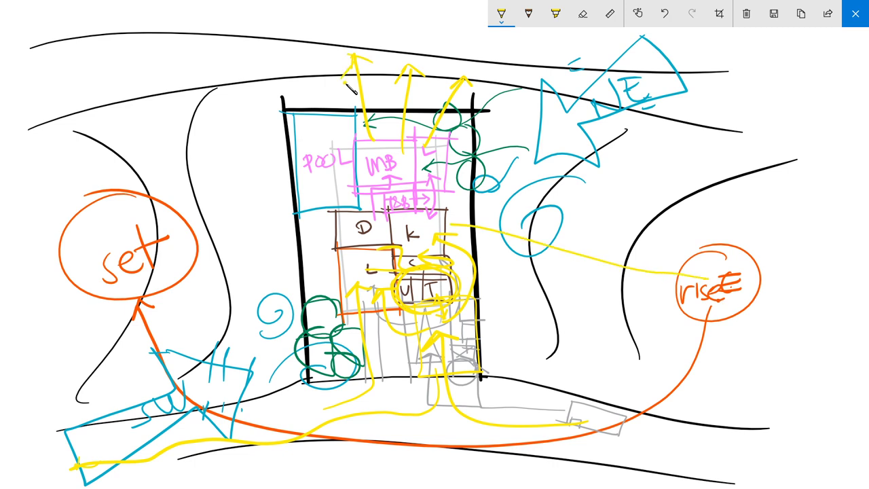
{"action": "left_click_drag", "start_coordinate": [427, 236], "coordinate": [444, 208]}
{"action": "left_click_drag", "start_coordinate": [676, 294], "coordinate": [476, 270]}
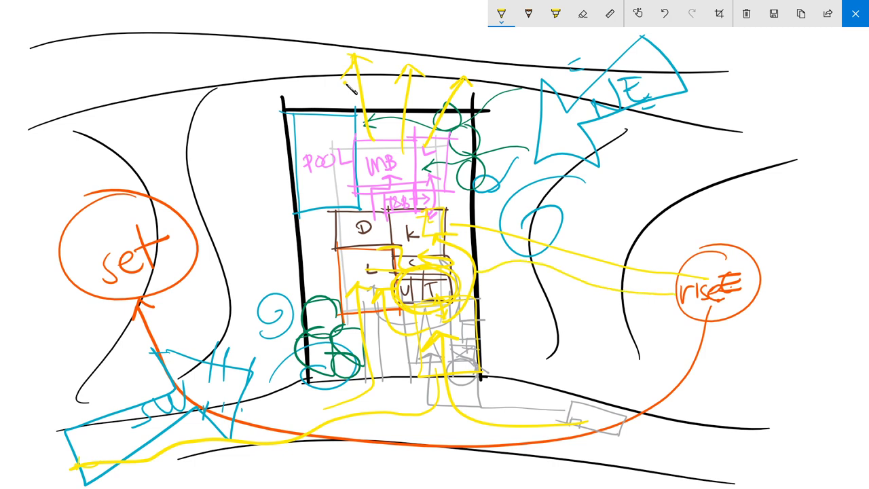
{"action": "left_click_drag", "start_coordinate": [638, 306], "coordinate": [488, 286]}
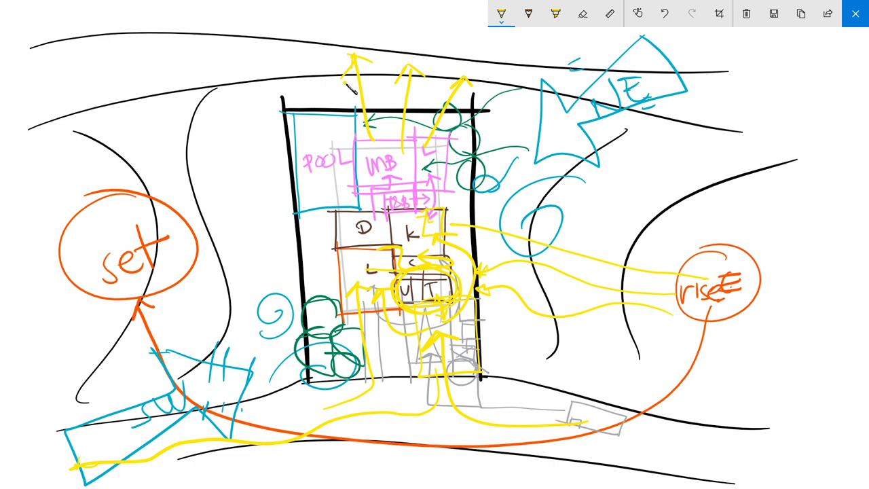
{"action": "left_click_drag", "start_coordinate": [467, 201], "coordinate": [443, 251]}
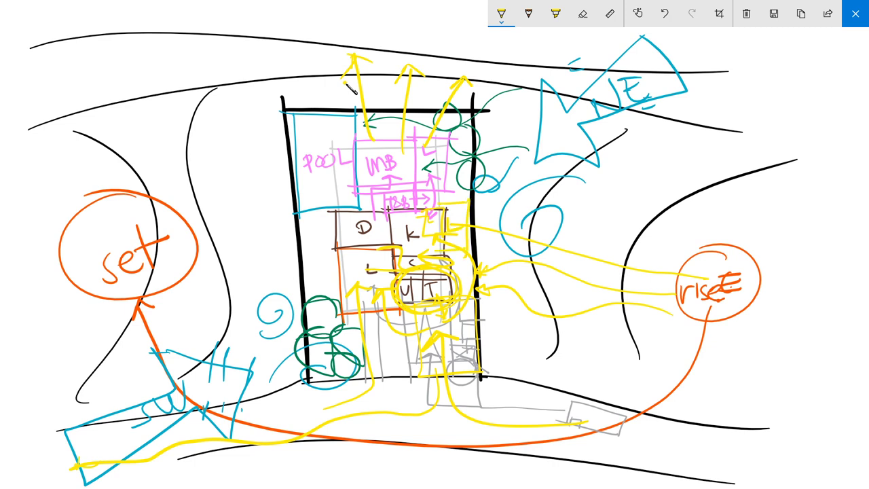
{"action": "mouse_move", "coordinate": [713, 102]}
{"action": "left_mouse_down"}
{"action": "mouse_move", "coordinate": [638, 28]}
{"action": "mouse_move", "coordinate": [734, 108]}
{"action": "mouse_move", "coordinate": [679, 68]}
{"action": "left_mouse_up"}
{"action": "mouse_move", "coordinate": [723, 234]}
{"action": "left_mouse_down"}
{"action": "mouse_move", "coordinate": [604, 299]}
{"action": "mouse_move", "coordinate": [650, 216]}
{"action": "left_mouse_up"}
{"action": "mouse_move", "coordinate": [298, 323]}
{"action": "left_mouse_down"}
{"action": "mouse_move", "coordinate": [156, 448]}
{"action": "mouse_move", "coordinate": [279, 333]}
{"action": "left_mouse_up"}
{"action": "mouse_move", "coordinate": [95, 325]}
{"action": "left_mouse_down"}
{"action": "mouse_move", "coordinate": [7, 258]}
{"action": "mouse_move", "coordinate": [89, 319]}
{"action": "left_mouse_up"}
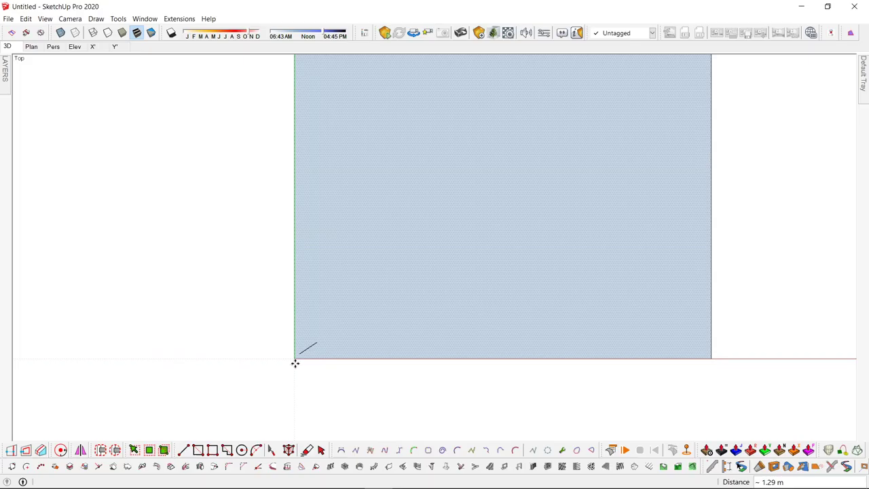
- In SketchUp, sketch two wavy freehand road lines behind the lot and extend the front boundary with freehand lines on both sides
{"action": "scroll", "coordinate": [312, 380], "scroll_direction": "down", "scroll_amount": 5}
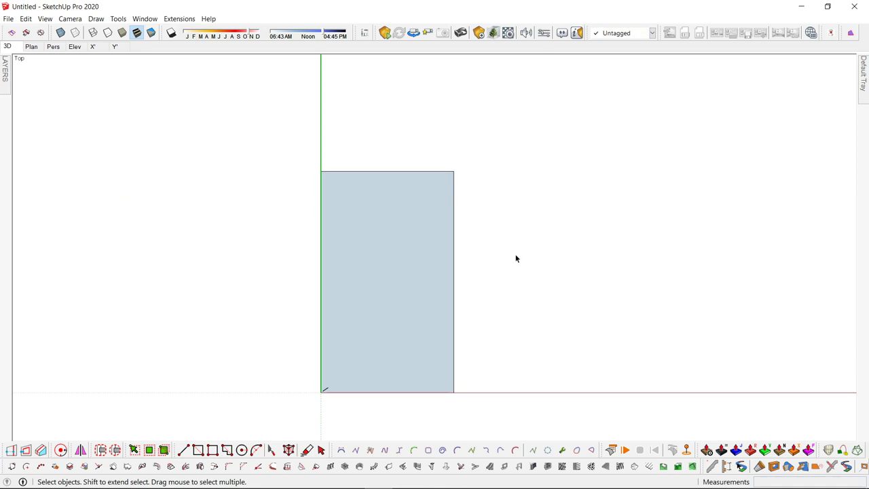
{"action": "left_click", "coordinate": [96, 18]}
{"action": "mouse_move", "coordinate": [108, 32]}
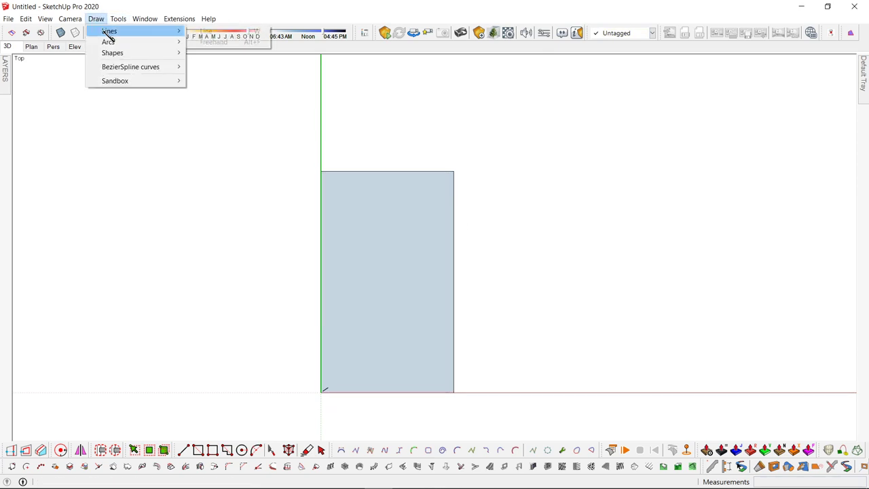
{"action": "left_click", "coordinate": [238, 42]}
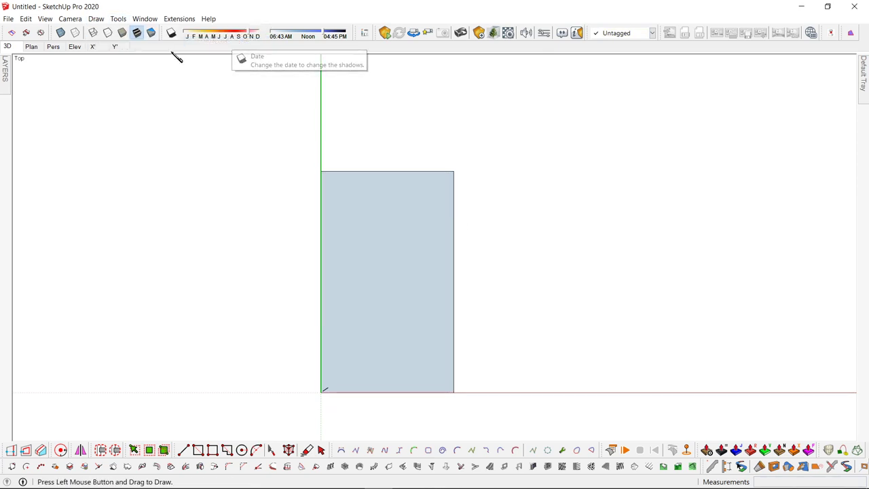
{"action": "left_click_drag", "start_coordinate": [98, 122], "coordinate": [715, 83]}
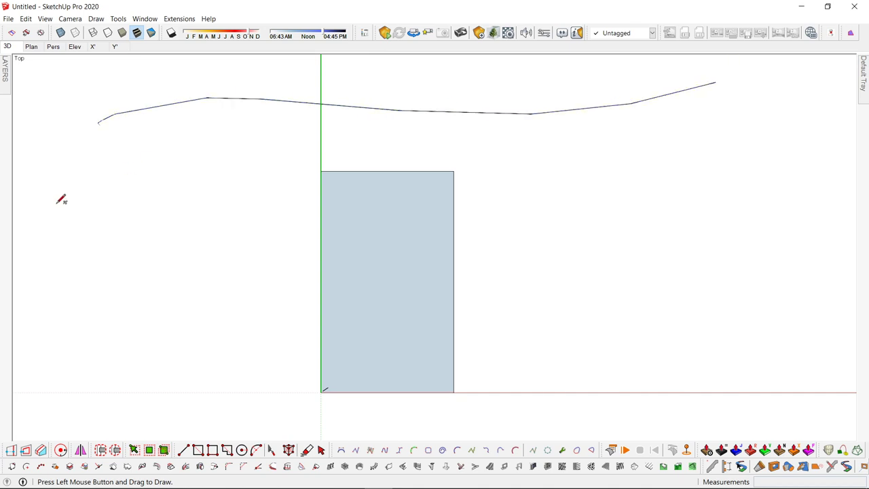
{"action": "mouse_move", "coordinate": [85, 176]}
{"action": "left_mouse_down"}
{"action": "mouse_move", "coordinate": [574, 154]}
{"action": "mouse_move", "coordinate": [754, 136]}
{"action": "left_mouse_up"}
{"action": "left_click_drag", "start_coordinate": [324, 390], "coordinate": [84, 406]}
{"action": "left_click_drag", "start_coordinate": [454, 392], "coordinate": [775, 395]}
- Sketch freehand curved contour lines on both sides of the lot, bowing toward it
{"action": "left_click_drag", "start_coordinate": [528, 372], "coordinate": [564, 173]}
{"action": "mouse_move", "coordinate": [596, 364]}
{"action": "left_mouse_down"}
{"action": "mouse_move", "coordinate": [744, 149]}
{"action": "mouse_move", "coordinate": [648, 343]}
{"action": "mouse_move", "coordinate": [726, 373]}
{"action": "left_mouse_up"}
{"action": "left_click_drag", "start_coordinate": [173, 166], "coordinate": [219, 370]}
{"action": "left_click_drag", "start_coordinate": [97, 192], "coordinate": [133, 382]}
{"action": "left_click_drag", "start_coordinate": [18, 204], "coordinate": [57, 384]}
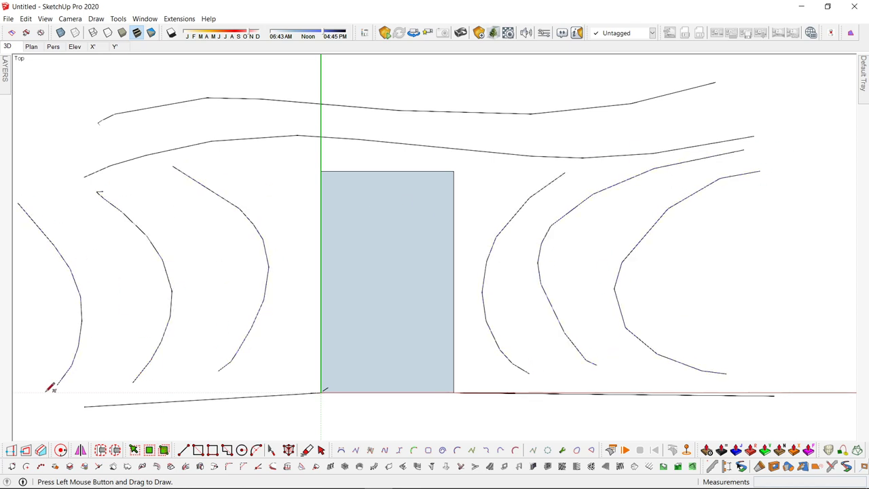
- Sketch freehand loops for the sun positions on both sides of the lot and wind spirals near its rear-right and front-left corners
{"action": "mouse_move", "coordinate": [576, 262]}
{"action": "left_mouse_down"}
{"action": "mouse_move", "coordinate": [592, 271]}
{"action": "mouse_move", "coordinate": [576, 260]}
{"action": "left_mouse_up"}
{"action": "left_click_drag", "start_coordinate": [191, 267], "coordinate": [193, 269]}
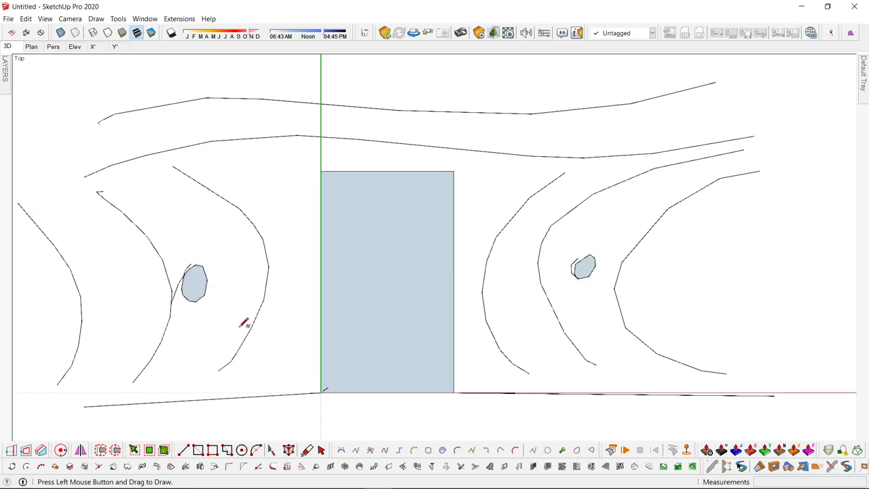
{"action": "mouse_move", "coordinate": [532, 74]}
{"action": "left_mouse_down"}
{"action": "mouse_move", "coordinate": [524, 121]}
{"action": "mouse_move", "coordinate": [484, 140]}
{"action": "left_mouse_up"}
{"action": "mouse_move", "coordinate": [172, 420]}
{"action": "left_mouse_down"}
{"action": "mouse_move", "coordinate": [174, 378]}
{"action": "mouse_move", "coordinate": [205, 375]}
{"action": "left_mouse_up"}
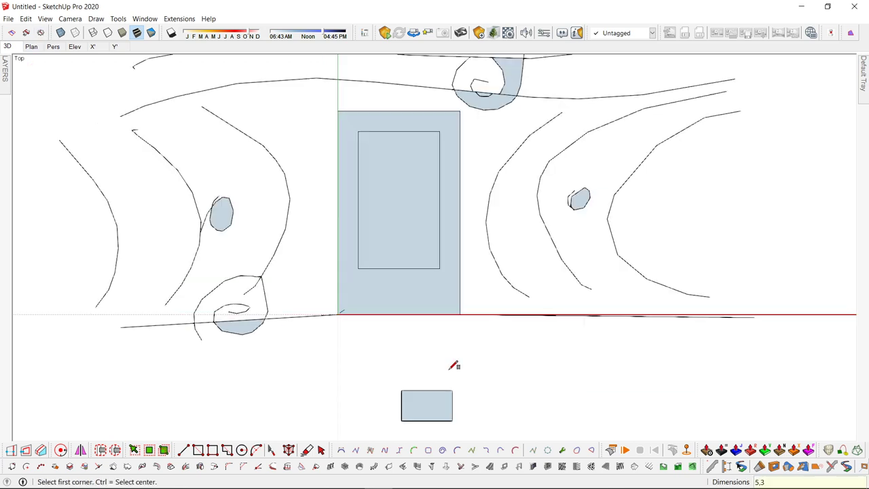
- Rotate the 5 by 3 rectangle below the lot by 90 degrees
{"action": "key", "text": "space"}
{"action": "key", "text": "q"}
{"action": "left_click", "coordinate": [452, 421]}
{"action": "left_click", "coordinate": [408, 407]}
{"action": "type", "text": "90"}
{"action": "key", "text": "Return"}
{"action": "key", "text": "space"}
- Copy the rotated rectangle sideways to widen it, and place the resulting carport in the lot's front-right corner
{"action": "scroll", "coordinate": [474, 386], "scroll_direction": "up", "scroll_amount": 2}
{"action": "middle_click_drag", "start_coordinate": [474, 387], "coordinate": [453, 347], "text": "shift"}
{"action": "key", "text": "m"}
{"action": "key", "text": "ctrl"}
{"action": "left_click", "coordinate": [423, 321]}
{"action": "left_click", "coordinate": [463, 322]}
{"action": "key", "text": "space"}
{"action": "key", "text": "l"}
{"action": "left_click", "coordinate": [485, 322]}
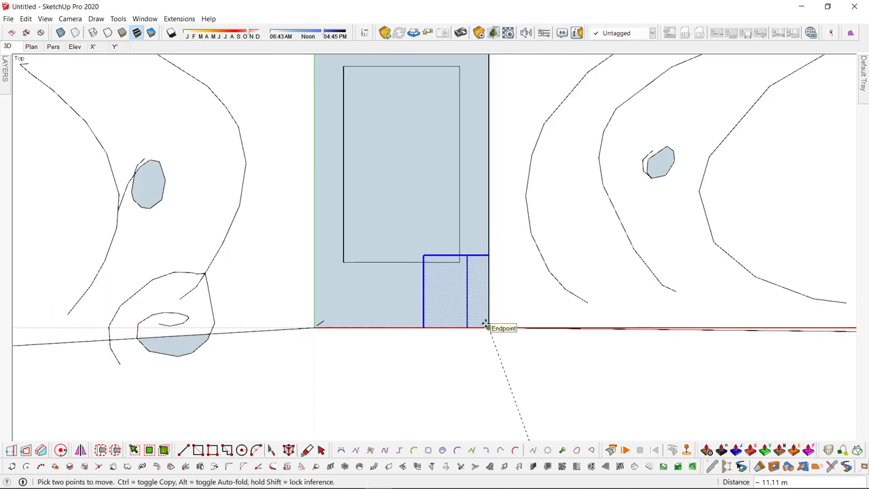
{"action": "left_click", "coordinate": [486, 325]}
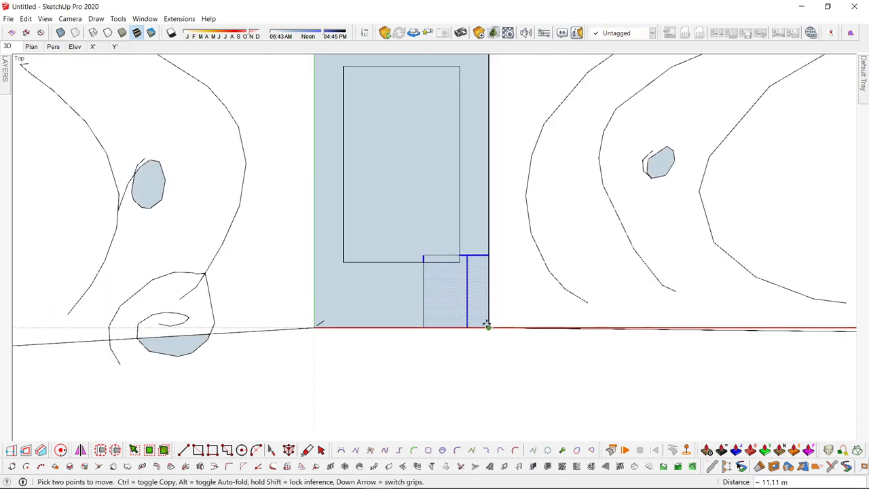
- Erase the segments of the inner setback outline that overlap the carport rectangle
{"action": "key", "text": "space"}
{"action": "scroll", "coordinate": [497, 259], "scroll_direction": "up", "scroll_amount": 2}
{"action": "left_click", "coordinate": [555, 206]}
{"action": "scroll", "coordinate": [435, 275], "scroll_direction": "up", "scroll_amount": 2}
{"action": "key", "text": "e"}
{"action": "left_click", "coordinate": [477, 232]}
{"action": "left_click", "coordinate": [438, 240]}
{"action": "key", "text": "space"}
{"action": "scroll", "coordinate": [381, 326], "scroll_direction": "down", "scroll_amount": 4}
{"action": "scroll", "coordinate": [407, 362], "scroll_direction": "up", "scroll_amount": 4}
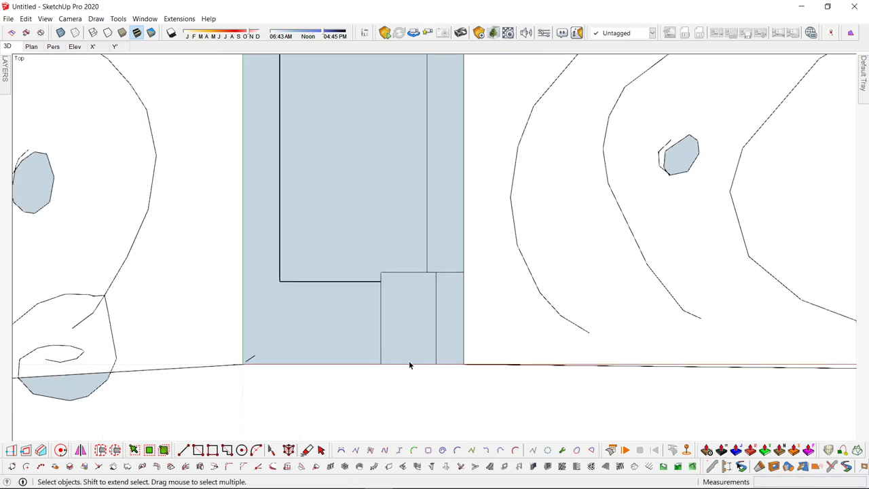
- Copy the carport's rear edge toward the back of the lot
{"action": "scroll", "coordinate": [582, 360], "scroll_direction": "down", "scroll_amount": 3}
{"action": "left_click_drag", "start_coordinate": [370, 257], "coordinate": [603, 314]}
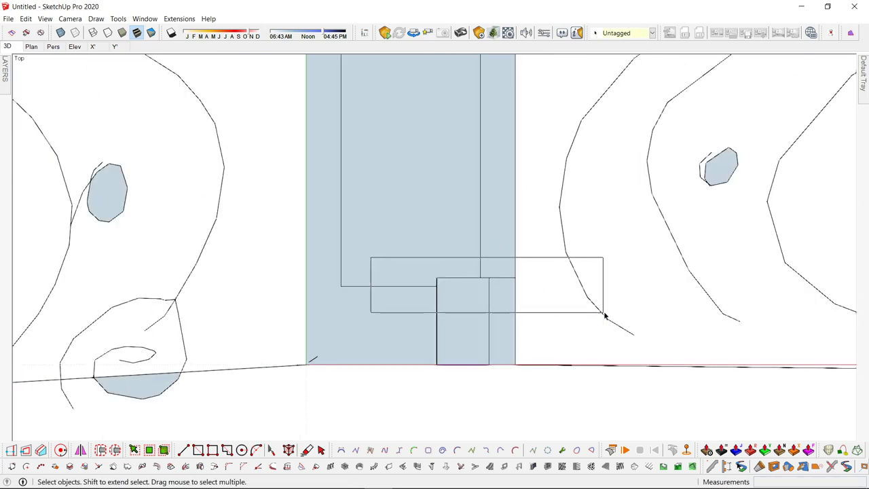
{"action": "scroll", "coordinate": [428, 266], "scroll_direction": "up", "scroll_amount": 3}
{"action": "left_click_drag", "start_coordinate": [421, 264], "coordinate": [572, 289]}
{"action": "key", "text": "m"}
{"action": "left_click", "coordinate": [500, 336]}
{"action": "key", "text": "ctrl"}
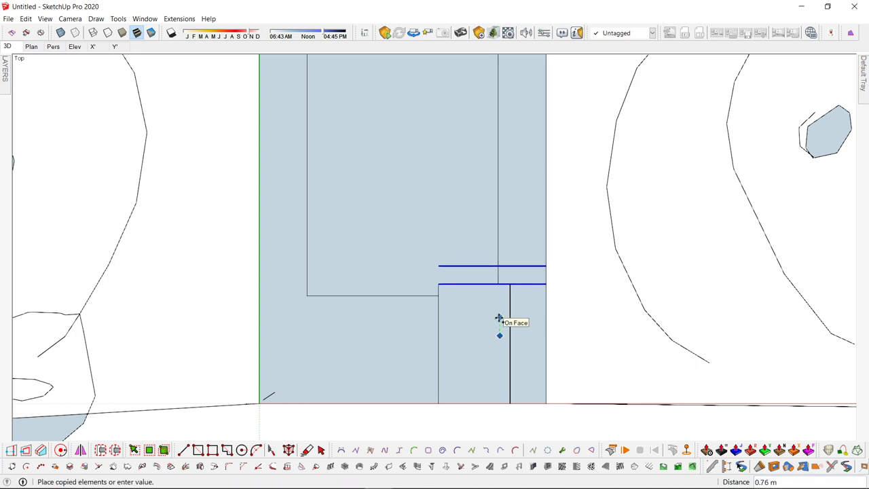
{"action": "key", "text": "Return"}
{"action": "key", "text": "space"}
- Copy the carport outline toward the back of the lot to lengthen it, and erase the leftover segments at its rear
{"action": "left_click_drag", "start_coordinate": [420, 263], "coordinate": [604, 446]}
{"action": "key", "text": "m"}
{"action": "left_click", "coordinate": [438, 284]}
{"action": "key", "text": "ctrl"}
{"action": "left_click", "coordinate": [438, 248]}
{"action": "key", "text": "e"}
{"action": "left_click_drag", "start_coordinate": [496, 264], "coordinate": [501, 280]}
{"action": "left_click", "coordinate": [520, 283]}
{"action": "key", "text": "space"}
- Copy the walkway's edge line in front of the house 1.2 m away from the carport
{"action": "scroll", "coordinate": [521, 396], "scroll_direction": "up", "scroll_amount": 1}
{"action": "scroll", "coordinate": [521, 396], "scroll_direction": "down", "scroll_amount": 2}
{"action": "key", "text": "m"}
{"action": "left_click", "coordinate": [474, 286]}
{"action": "key", "text": "ctrl"}
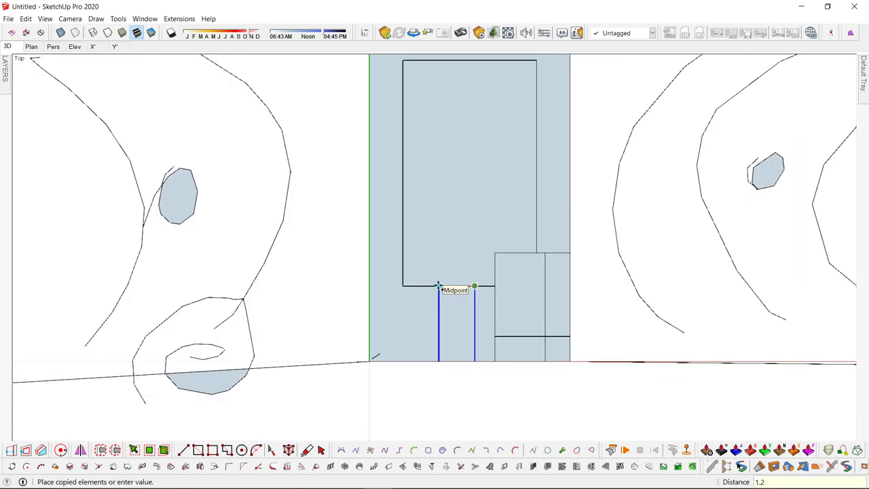
{"action": "key", "text": "Return"}
{"action": "key", "text": "space"}
{"action": "left_click", "coordinate": [262, 411]}
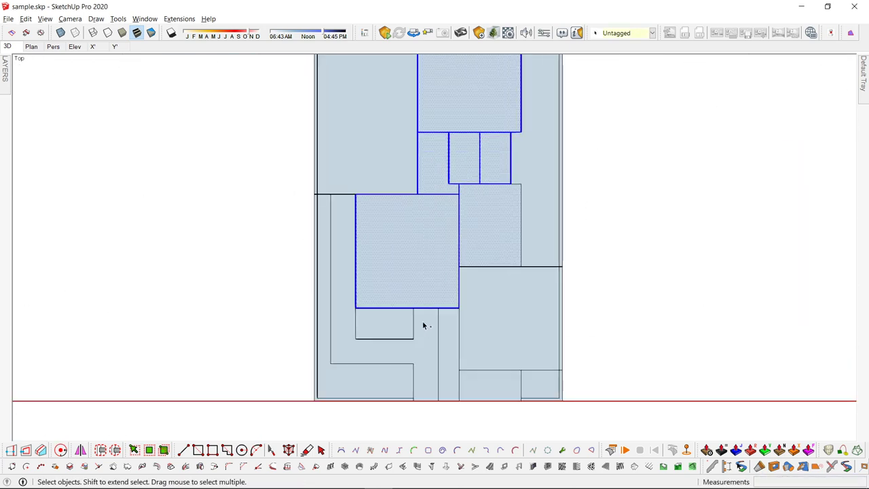
- Group the selected room rectangles and copy the group to the empty area on the right of the lot plan
{"action": "scroll", "coordinate": [423, 324], "scroll_direction": "up", "scroll_amount": 1}
{"action": "scroll", "coordinate": [446, 309], "scroll_direction": "down", "scroll_amount": 2}
{"action": "scroll", "coordinate": [486, 248], "scroll_direction": "up", "scroll_amount": 1}
{"action": "scroll", "coordinate": [513, 214], "scroll_direction": "down", "scroll_amount": 1}
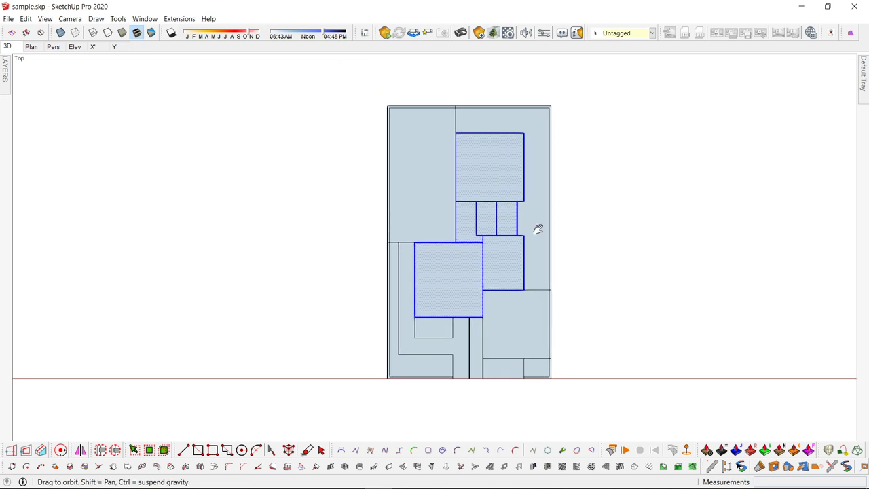
{"action": "scroll", "coordinate": [642, 231], "scroll_direction": "up", "scroll_amount": 1}
{"action": "scroll", "coordinate": [519, 198], "scroll_direction": "up", "scroll_amount": 2}
{"action": "scroll", "coordinate": [577, 244], "scroll_direction": "down", "scroll_amount": 2}
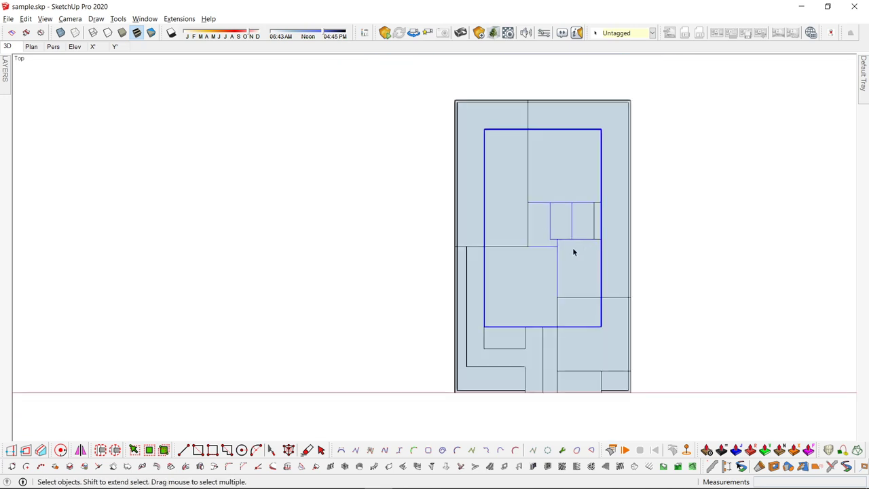
{"action": "key", "text": "m"}
{"action": "scroll", "coordinate": [529, 217], "scroll_direction": "down", "scroll_amount": 1}
{"action": "left_click", "coordinate": [520, 218]}
{"action": "key", "text": "ctrl"}
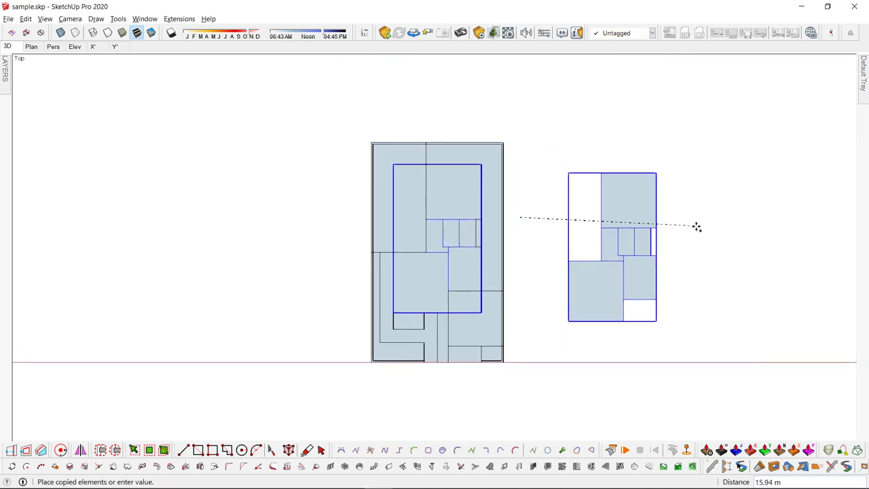
{"action": "left_click", "coordinate": [713, 219]}
{"action": "key", "text": "space"}
- Remove all interior edges in the copied room group with Delete Coplanar Edges and the Eraser, merging the rooms into one face
{"action": "scroll", "coordinate": [539, 208], "scroll_direction": "up", "scroll_amount": 3}
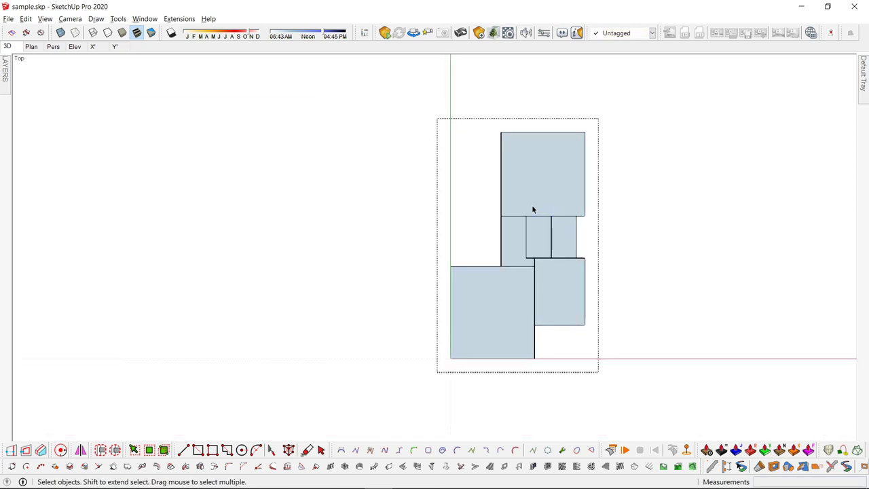
{"action": "right_click", "coordinate": [536, 218]}
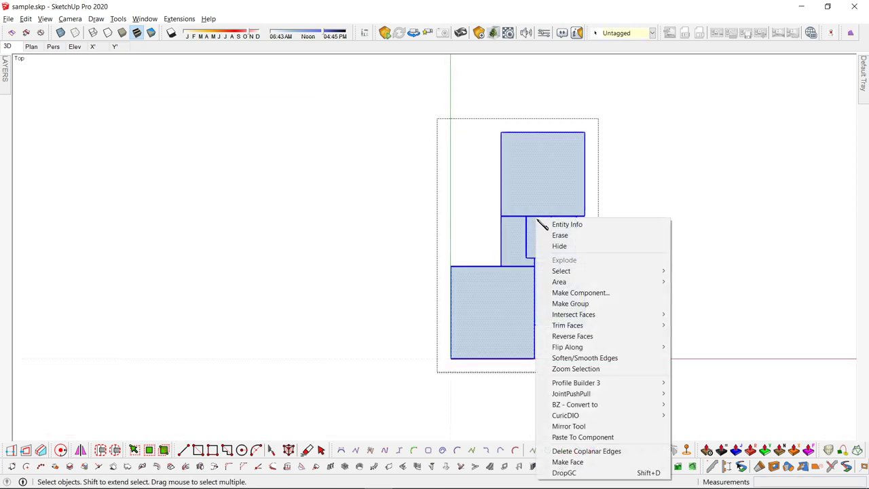
{"action": "left_click", "coordinate": [638, 452]}
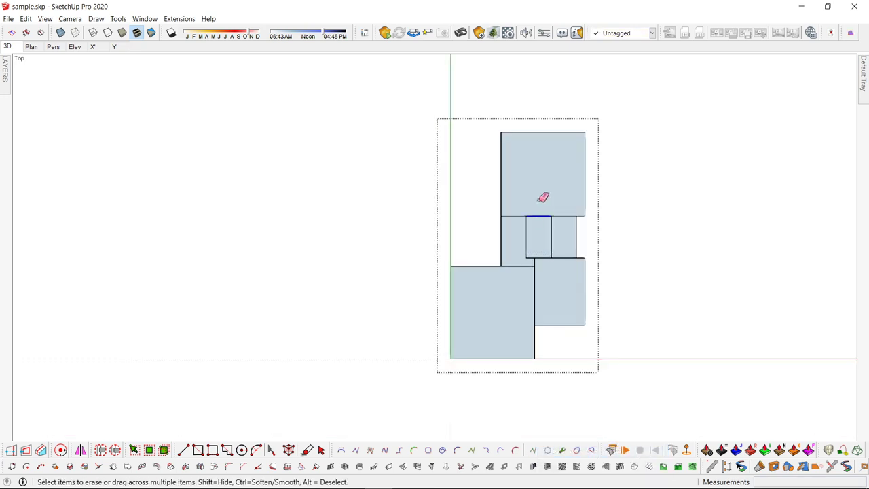
{"action": "mouse_move", "coordinate": [543, 197]}
{"action": "left_mouse_down"}
{"action": "mouse_move", "coordinate": [566, 196]}
{"action": "mouse_move", "coordinate": [577, 225]}
{"action": "left_mouse_up"}
{"action": "key", "text": "ctrl+a"}
{"action": "right_click", "coordinate": [543, 256]}
{"action": "left_click", "coordinate": [591, 460]}
{"action": "scroll", "coordinate": [518, 301], "scroll_direction": "down", "scroll_amount": 2}
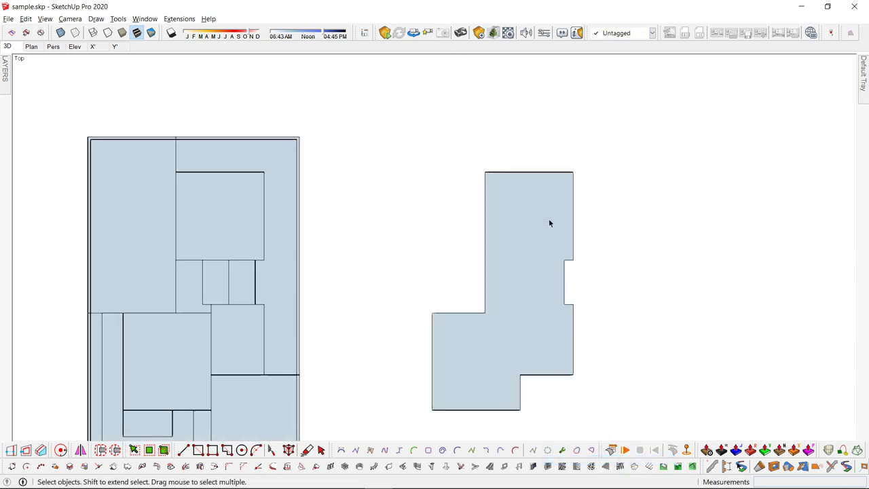
- Offset the outline of the merged room face inside its group to form the exterior wall thickness
{"action": "scroll", "coordinate": [544, 235], "scroll_direction": "down", "scroll_amount": 3}
{"action": "middle_click_drag", "start_coordinate": [543, 282], "coordinate": [589, 211], "text": "shift"}
{"action": "left_click", "coordinate": [590, 212]}
{"action": "scroll", "coordinate": [551, 178], "scroll_direction": "up", "scroll_amount": 2}
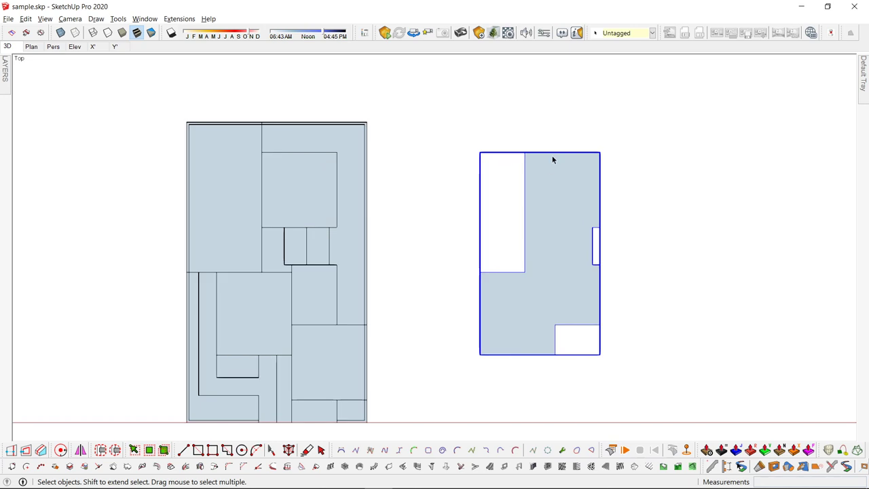
{"action": "double_click", "coordinate": [553, 161]}
{"action": "scroll", "coordinate": [563, 183], "scroll_direction": "up", "scroll_amount": 2}
{"action": "key", "text": "f"}
{"action": "left_click", "coordinate": [612, 151]}
{"action": "key", "text": "Return"}
{"action": "key", "text": "space"}
{"action": "key", "text": "Escape"}
- Move the building outline group back onto the lot plan, aligned with the original rooms
{"action": "scroll", "coordinate": [574, 180], "scroll_direction": "down", "scroll_amount": 3}
{"action": "key", "text": "m"}
{"action": "left_click_drag", "start_coordinate": [596, 153], "coordinate": [369, 154]}
- Draw a path edge from the front planter's corner across to the carport, and copy it to the walkway's opposite edge
{"action": "scroll", "coordinate": [495, 275], "scroll_direction": "up", "scroll_amount": 5}
{"action": "middle_click_drag", "start_coordinate": [495, 274], "coordinate": [538, 260], "text": "shift"}
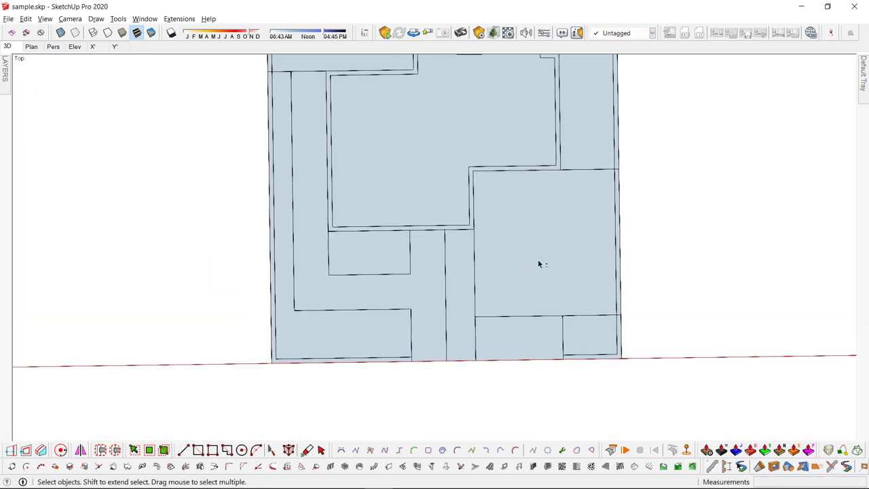
{"action": "key", "text": "shift+t"}
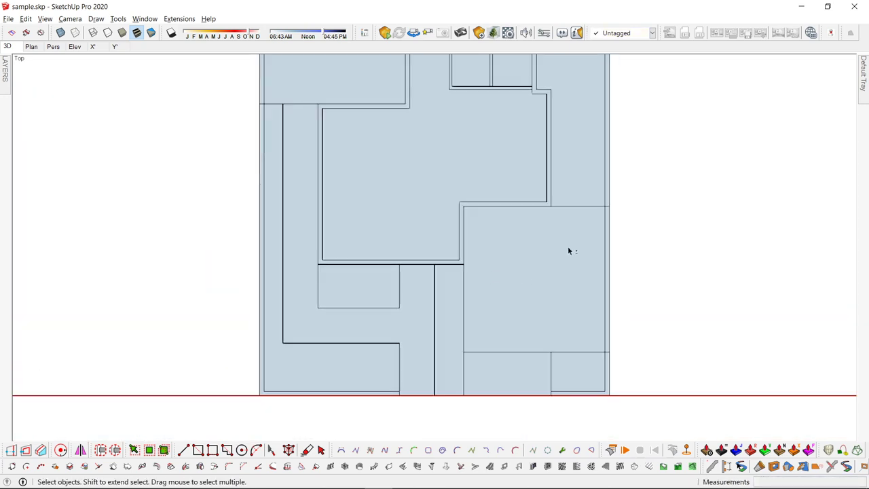
{"action": "scroll", "coordinate": [473, 308], "scroll_direction": "up", "scroll_amount": 2}
{"action": "left_click", "coordinate": [466, 305]}
{"action": "key", "text": "l"}
{"action": "left_click", "coordinate": [392, 294]}
{"action": "key", "text": "space"}
{"action": "left_click", "coordinate": [466, 228]}
{"action": "key", "text": "m"}
{"action": "key", "text": "ctrl"}
{"action": "left_click", "coordinate": [444, 228]}
{"action": "left_click", "coordinate": [445, 295]}
{"action": "left_click", "coordinate": [445, 294]}
{"action": "left_click", "coordinate": [382, 349]}
- Erase the line segments that cross the new path between the front walkway and the carport
{"action": "key", "text": "e"}
{"action": "left_click", "coordinate": [445, 330]}
{"action": "scroll", "coordinate": [475, 318], "scroll_direction": "down", "scroll_amount": 3}
{"action": "key", "text": "space"}
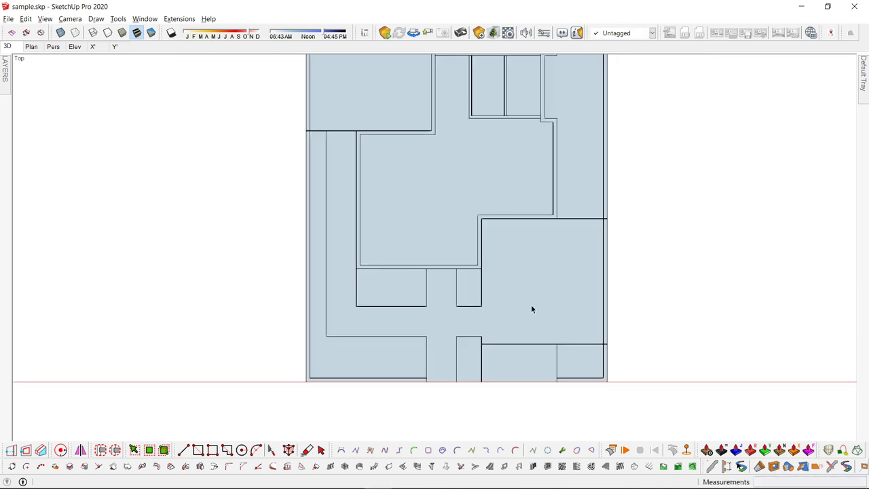
- Try to copy a rounded corner arc from the small front planter to the outer corner of the wide planter
{"action": "scroll", "coordinate": [531, 309], "scroll_direction": "down", "scroll_amount": 1}
{"action": "scroll", "coordinate": [442, 332], "scroll_direction": "up", "scroll_amount": 3}
{"action": "left_click_drag", "start_coordinate": [525, 229], "coordinate": [576, 282]}
{"action": "key", "text": "m"}
{"action": "left_click", "coordinate": [558, 240]}
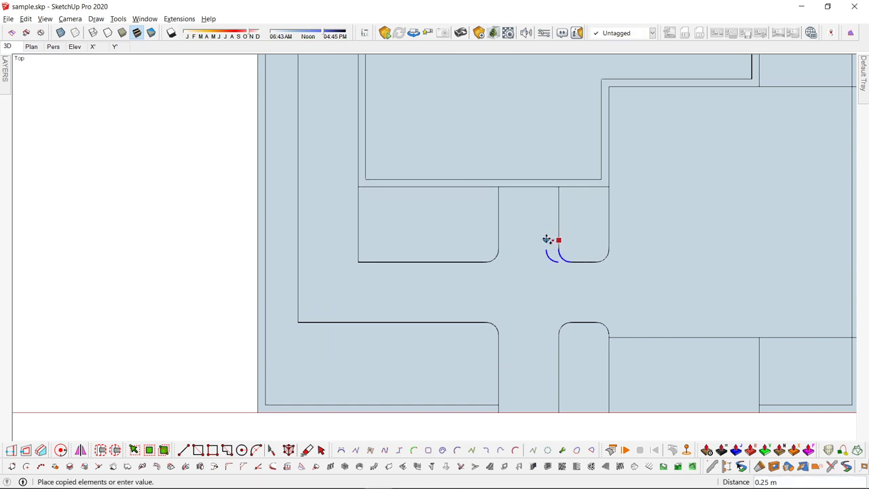
{"action": "left_click", "coordinate": [358, 241]}
{"action": "scroll", "coordinate": [364, 255], "scroll_direction": "up", "scroll_amount": 3}
{"action": "scroll", "coordinate": [352, 248], "scroll_direction": "down", "scroll_amount": 3}
{"action": "key", "text": "ctrl+z"}
- Copy the small planter's corner arc to the wide planter's square outer corner and erase the sharp corner segments
{"action": "key", "text": "space"}
{"action": "left_click", "coordinate": [679, 250]}
{"action": "key", "text": "m"}
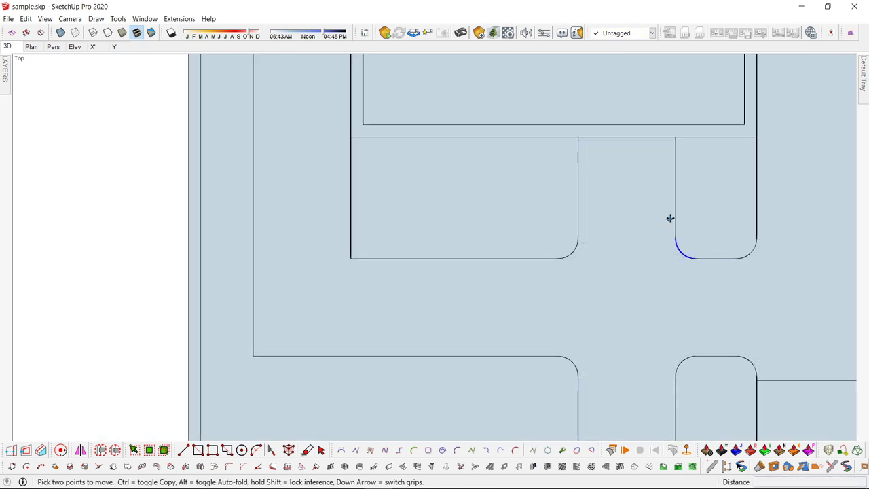
{"action": "key", "text": "ctrl"}
{"action": "left_click", "coordinate": [675, 203]}
{"action": "left_click", "coordinate": [351, 203]}
{"action": "scroll", "coordinate": [369, 270], "scroll_direction": "up", "scroll_amount": 4}
{"action": "key", "text": "e"}
{"action": "left_click_drag", "start_coordinate": [353, 266], "coordinate": [325, 236]}
{"action": "scroll", "coordinate": [322, 252], "scroll_direction": "down", "scroll_amount": 6}
{"action": "middle_click_drag", "start_coordinate": [311, 235], "coordinate": [299, 224], "text": "shift"}
- Copy the corner arc to the walkway's outer bend at the front lawn and erase the leftover sharp corner
{"action": "key", "text": "space"}
{"action": "scroll", "coordinate": [299, 224], "scroll_direction": "up", "scroll_amount": 2}
{"action": "left_click", "coordinate": [374, 204]}
{"action": "key", "text": "m"}
{"action": "left_click", "coordinate": [393, 207]}
{"action": "key", "text": "ctrl"}
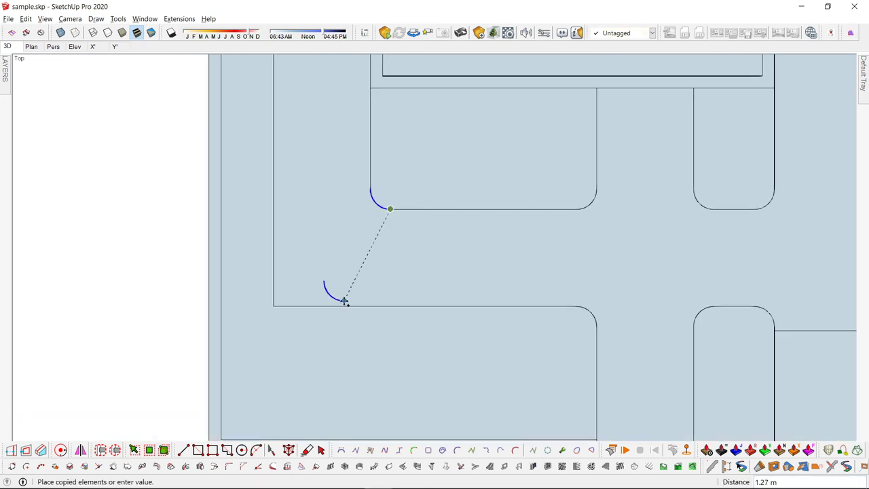
{"action": "left_click", "coordinate": [345, 305]}
{"action": "left_click", "coordinate": [325, 285]}
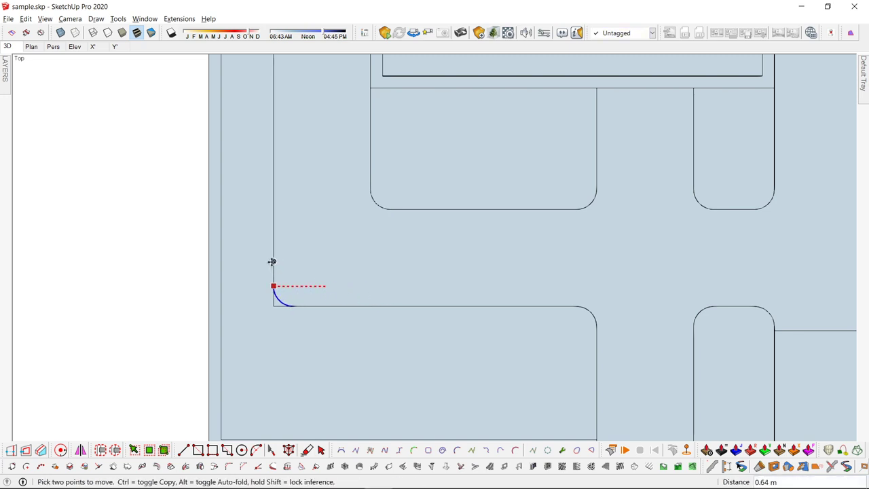
{"action": "left_click", "coordinate": [273, 262], "text": "shift"}
{"action": "key", "text": "e"}
{"action": "scroll", "coordinate": [284, 309], "scroll_direction": "up", "scroll_amount": 3}
{"action": "left_click_drag", "start_coordinate": [281, 303], "coordinate": [266, 290]}
{"action": "scroll", "coordinate": [266, 290], "scroll_direction": "down", "scroll_amount": 4}
{"action": "key", "text": "space"}
{"action": "scroll", "coordinate": [282, 293], "scroll_direction": "down", "scroll_amount": 3}
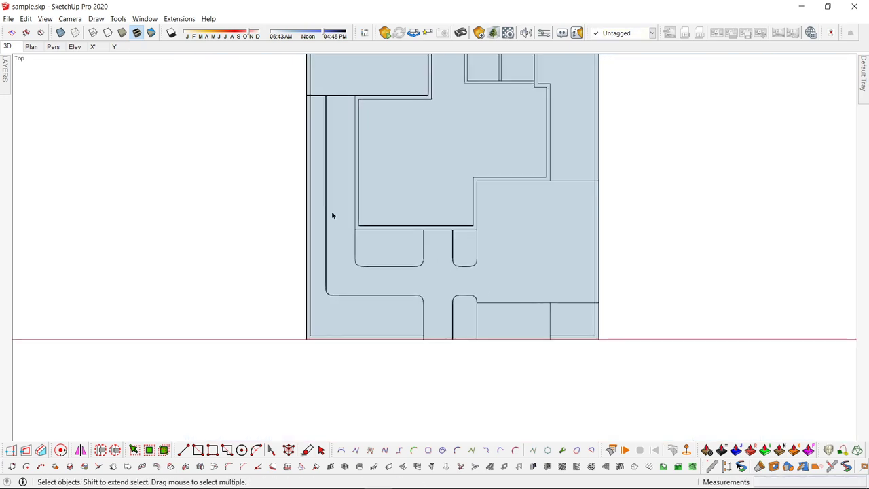
- Import the door .90.skp component from the 2D components folder
{"action": "scroll", "coordinate": [334, 95], "scroll_direction": "up", "scroll_amount": 2}
{"action": "middle_click_drag", "start_coordinate": [336, 94], "coordinate": [348, 169], "text": "shift"}
{"action": "scroll", "coordinate": [350, 197], "scroll_direction": "down", "scroll_amount": 3}
{"action": "scroll", "coordinate": [351, 206], "scroll_direction": "down", "scroll_amount": 3}
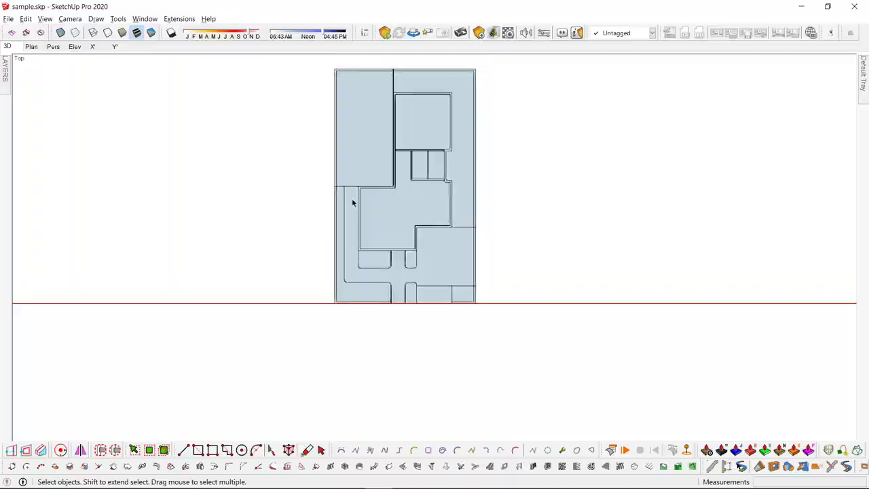
{"action": "key", "text": "ctrl+i"}
{"action": "left_click", "coordinate": [431, 309]}
{"action": "left_click", "coordinate": [380, 319]}
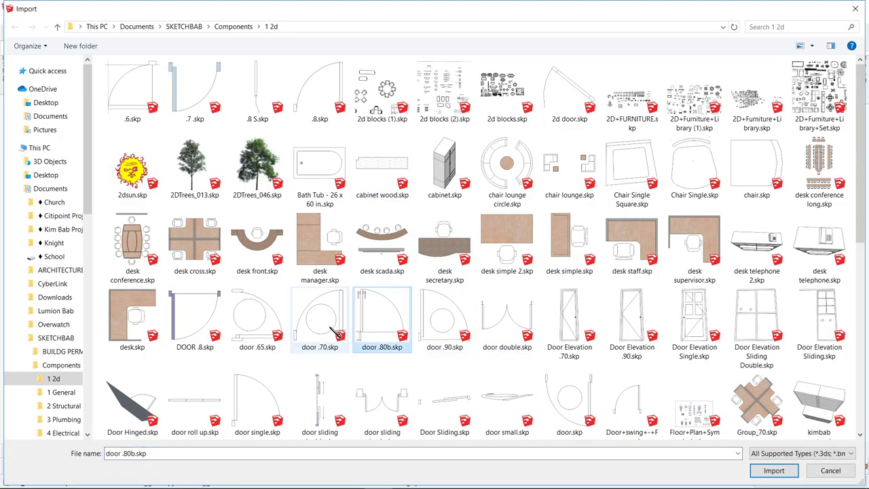
{"action": "left_click", "coordinate": [282, 329]}
{"action": "left_click", "coordinate": [442, 332]}
{"action": "double_click", "coordinate": [440, 328]}
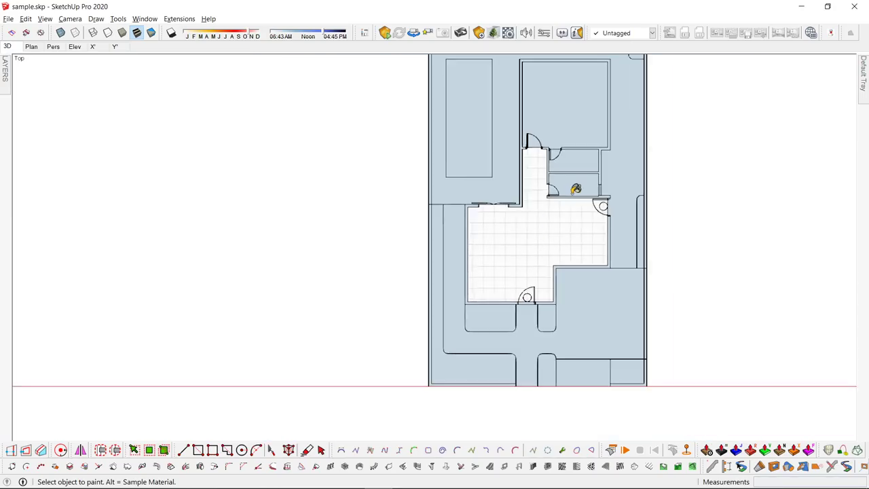
- Paint the large rear room's floor with the Wood Floor material from the Wood collection
{"action": "mouse_move", "coordinate": [863, 75]}
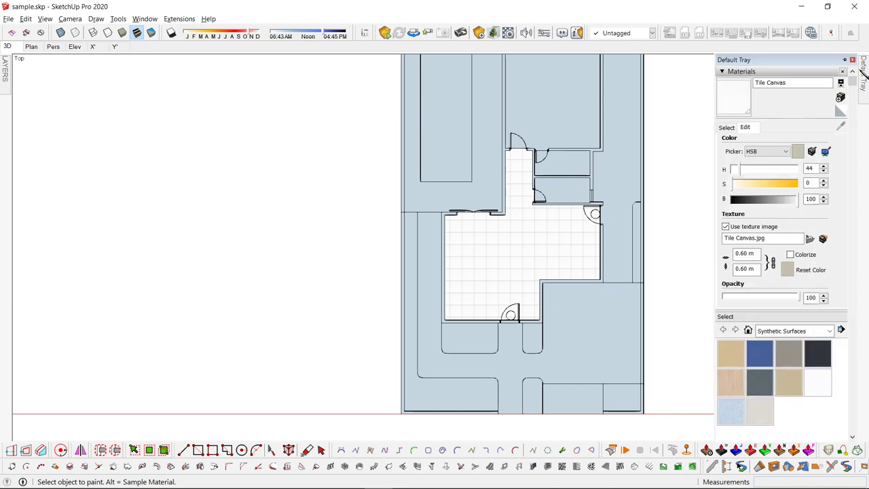
{"action": "left_click", "coordinate": [727, 127]}
{"action": "left_click", "coordinate": [788, 143]}
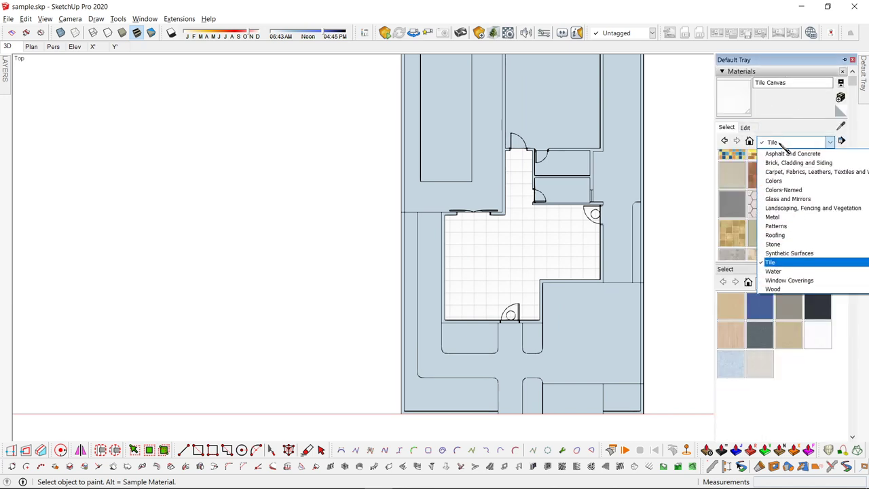
{"action": "left_click", "coordinate": [772, 289]}
{"action": "left_click", "coordinate": [820, 169]}
{"action": "left_click", "coordinate": [552, 113]}
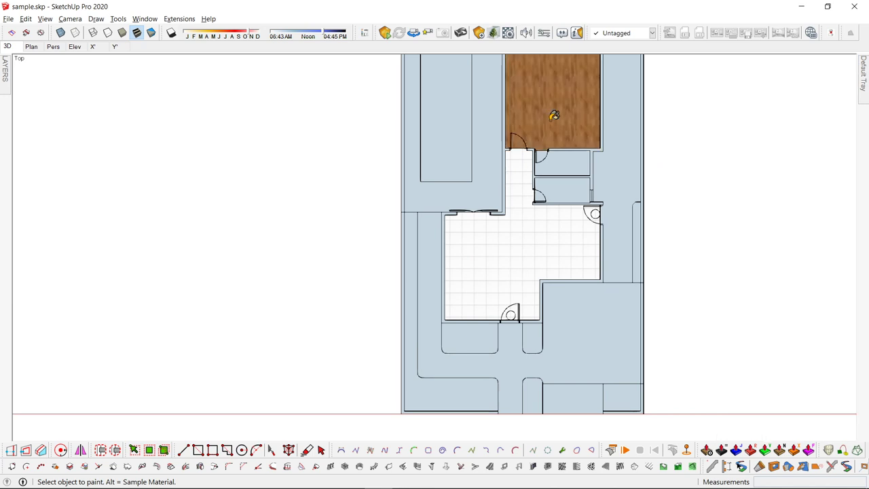
- Paint the upper small room beside the hallway with Concrete Pavers Block Multi from the Tile collection
{"action": "scroll", "coordinate": [556, 118], "scroll_direction": "up", "scroll_amount": 2}
{"action": "mouse_move", "coordinate": [863, 95]}
{"action": "left_click", "coordinate": [788, 143]}
{"action": "left_click", "coordinate": [780, 198]}
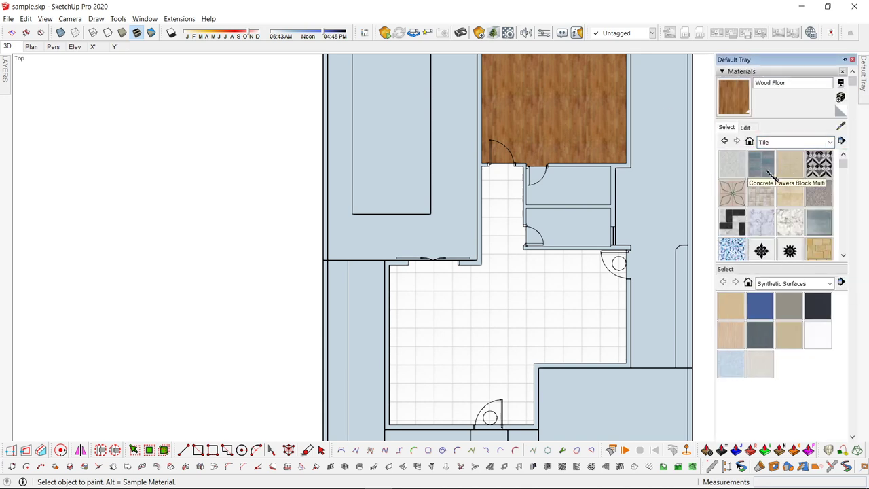
{"action": "left_click", "coordinate": [761, 166]}
{"action": "left_click", "coordinate": [581, 187]}
- Paint the front lawn, the rear planting areas and the narrow side strip next to the carport with grass
{"action": "left_click", "coordinate": [431, 344]}
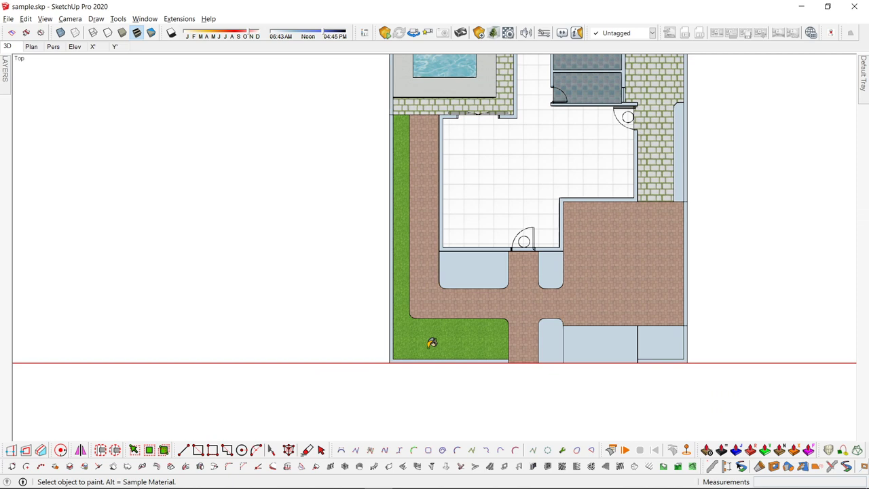
{"action": "scroll", "coordinate": [497, 256], "scroll_direction": "down", "scroll_amount": 2}
{"action": "scroll", "coordinate": [533, 278], "scroll_direction": "up", "scroll_amount": 1}
{"action": "mouse_move", "coordinate": [545, 175]}
{"action": "middle_mouse_down", "text": "shift"}
{"action": "mouse_move", "coordinate": [535, 285]}
{"action": "mouse_move", "coordinate": [554, 156]}
{"action": "middle_mouse_up", "text": "shift"}
{"action": "left_click", "coordinate": [513, 85]}
{"action": "left_click", "coordinate": [473, 86]}
{"action": "scroll", "coordinate": [529, 251], "scroll_direction": "down", "scroll_amount": 2}
{"action": "scroll", "coordinate": [635, 184], "scroll_direction": "up", "scroll_amount": 2}
{"action": "left_click", "coordinate": [623, 174]}
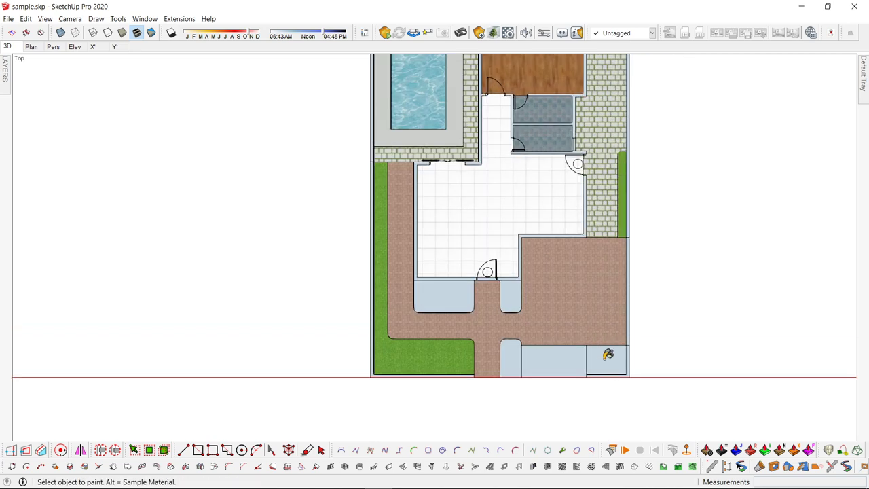
- Paint the walls around the two small tiled rooms with the black wall material
{"action": "scroll", "coordinate": [608, 354], "scroll_direction": "up", "scroll_amount": 5}
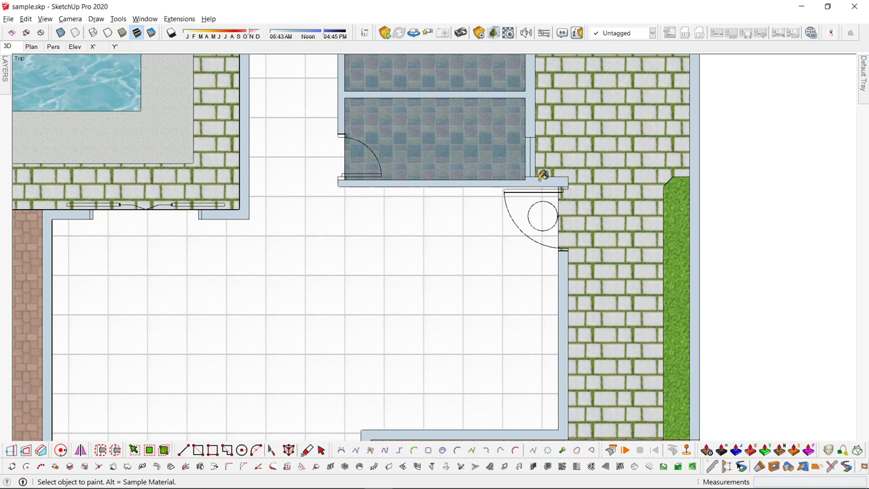
{"action": "left_click", "coordinate": [541, 179]}
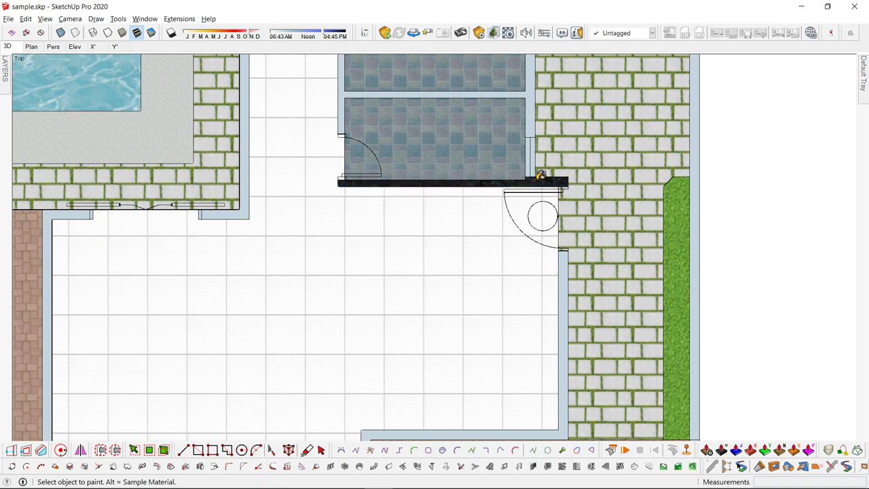
{"action": "left_click", "coordinate": [533, 119]}
- Move the selected rear window so its end meets the guide 0.3 m from the neighbouring window
{"action": "scroll", "coordinate": [567, 260], "scroll_direction": "up", "scroll_amount": 4}
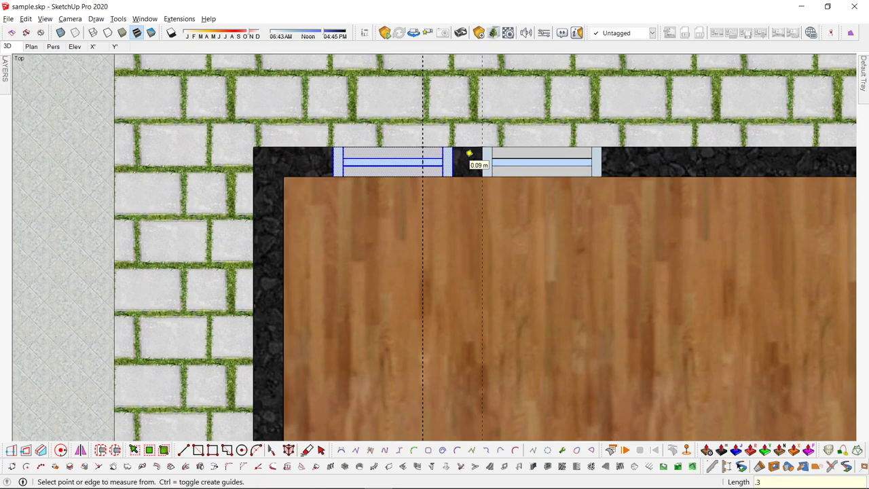
{"action": "key", "text": "space"}
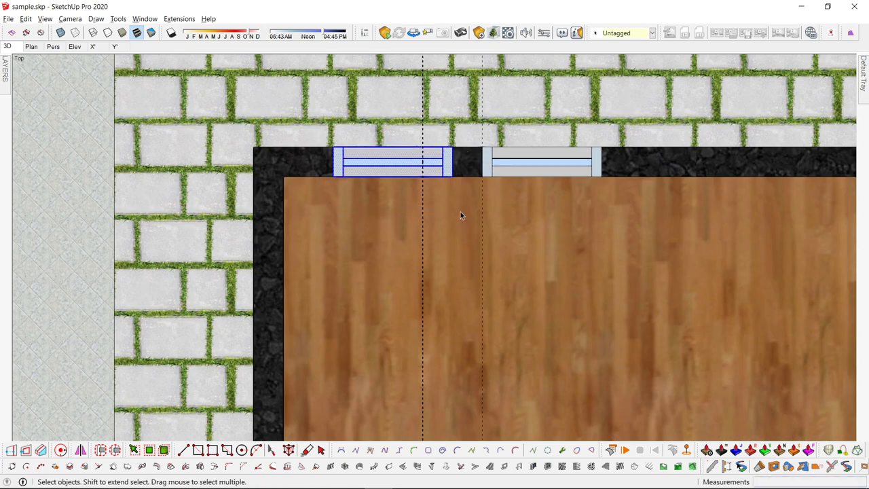
{"action": "key", "text": "m"}
{"action": "left_click", "coordinate": [453, 176]}
{"action": "left_click", "coordinate": [423, 172]}
{"action": "key", "text": "space"}
{"action": "scroll", "coordinate": [350, 228], "scroll_direction": "down", "scroll_amount": 4}
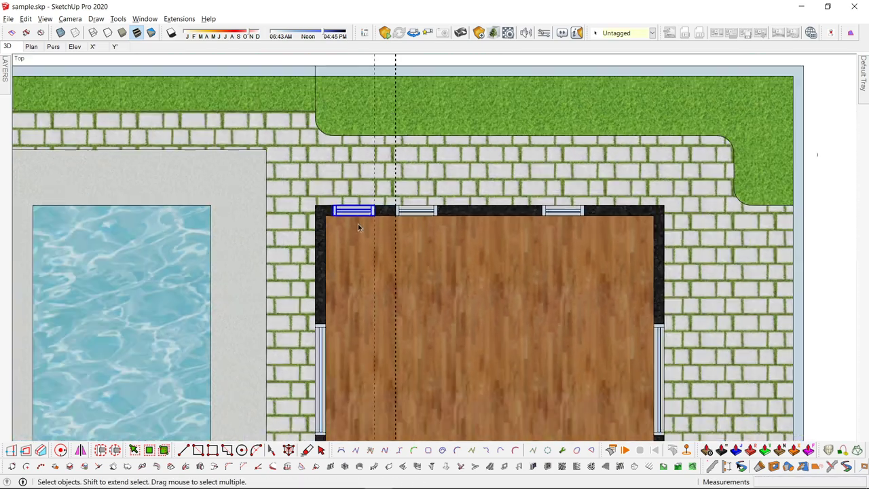
- Place a guide line in the rear wall, offset from the outer edge of the third window
{"action": "scroll", "coordinate": [319, 201], "scroll_direction": "up", "scroll_amount": 2}
{"action": "scroll", "coordinate": [468, 228], "scroll_direction": "down", "scroll_amount": 1}
{"action": "scroll", "coordinate": [645, 220], "scroll_direction": "up", "scroll_amount": 3}
{"action": "key", "text": "t"}
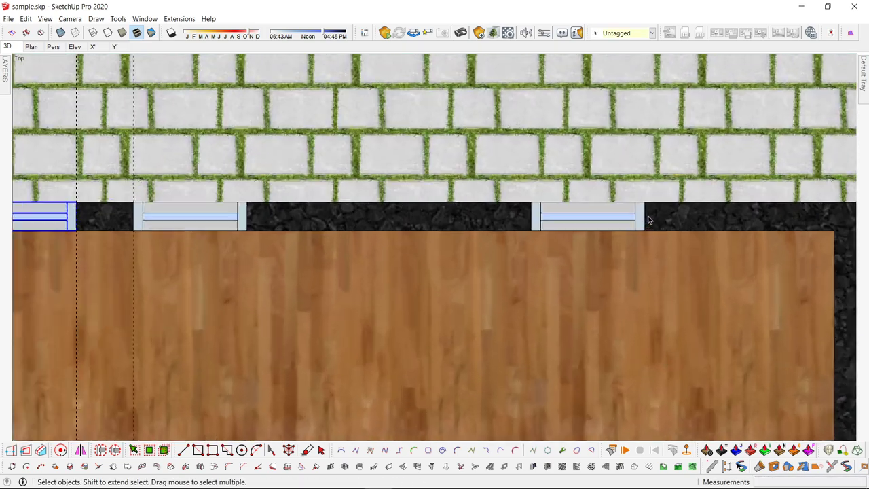
{"action": "left_click", "coordinate": [644, 208]}
{"action": "left_click", "coordinate": [665, 207]}
{"action": "key", "text": "space"}
- Copy the second rear window along the wall so the copy starts at the new guide line
{"action": "scroll", "coordinate": [312, 243], "scroll_direction": "down", "scroll_amount": 3}
{"action": "left_click", "coordinate": [238, 228]}
{"action": "key", "text": "m"}
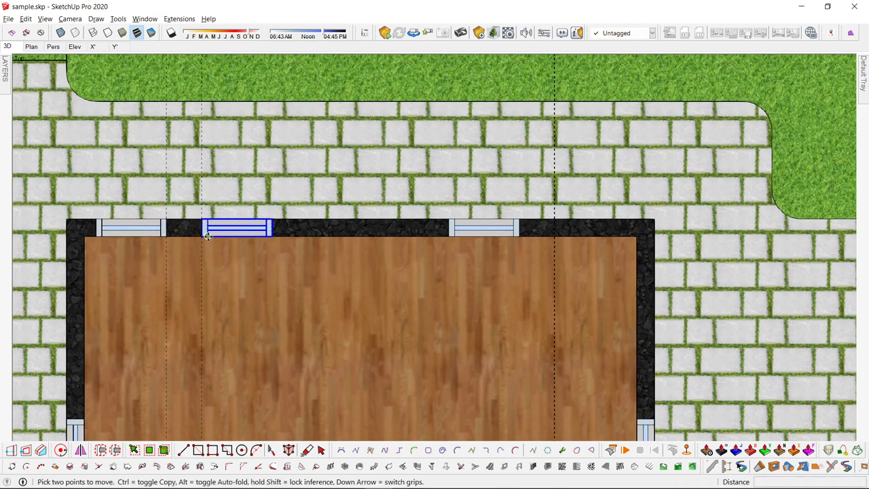
{"action": "left_click", "coordinate": [201, 236]}
{"action": "key", "text": "ctrl"}
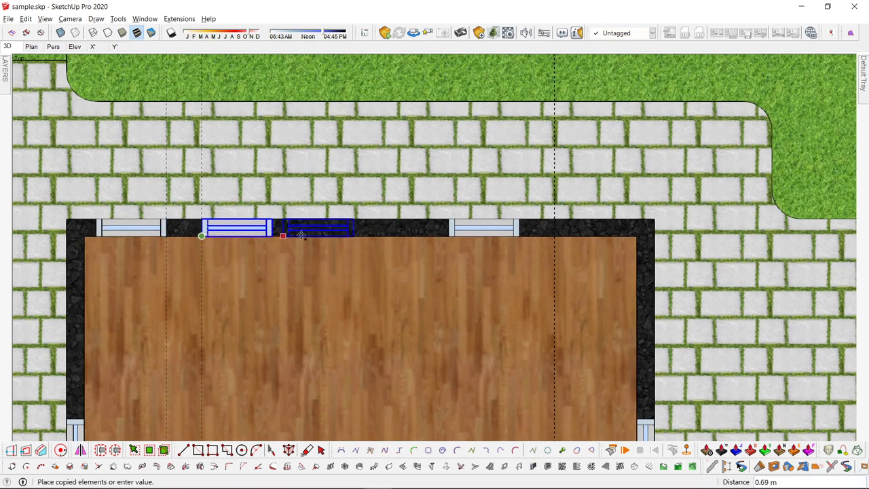
{"action": "left_click", "coordinate": [555, 225]}
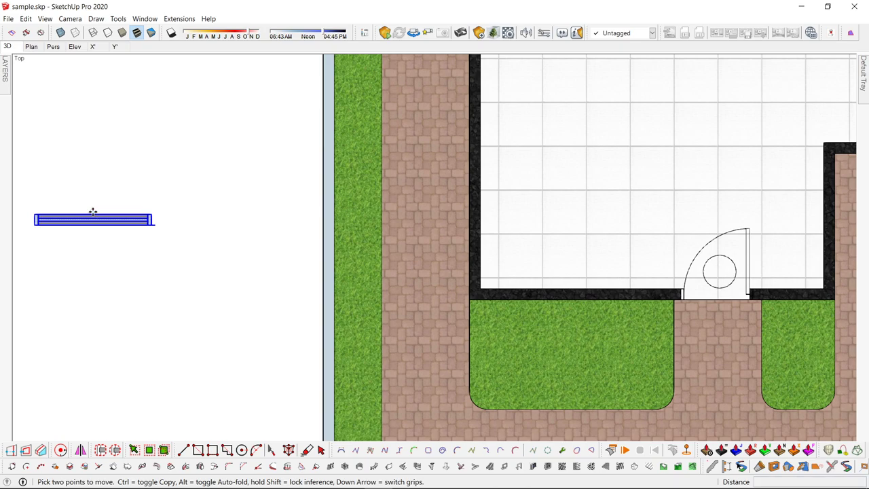
- Move the wide window into the front wall beside the entrance door, and copy a small window to the door's other side
{"action": "left_click", "coordinate": [93, 212]}
{"action": "scroll", "coordinate": [606, 304], "scroll_direction": "up", "scroll_amount": 3}
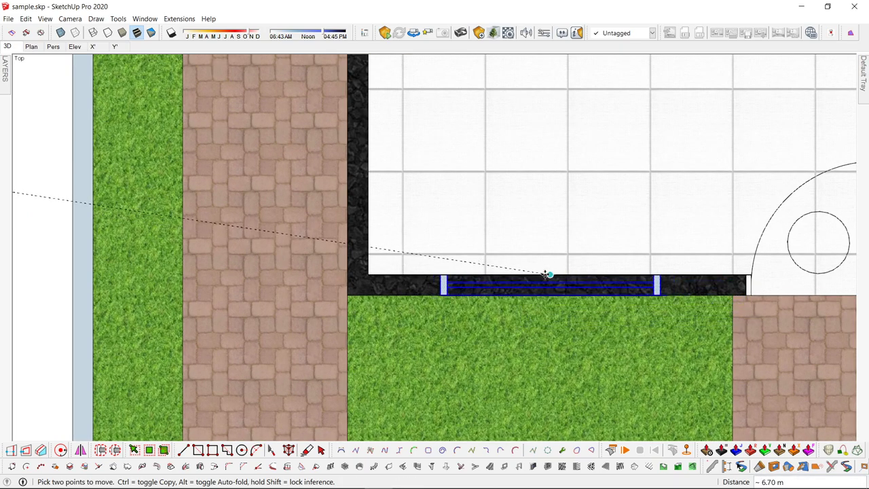
{"action": "key", "text": "ctrl"}
{"action": "scroll", "coordinate": [642, 273], "scroll_direction": "down", "scroll_amount": 5}
{"action": "scroll", "coordinate": [526, 297], "scroll_direction": "up", "scroll_amount": 4}
{"action": "scroll", "coordinate": [515, 308], "scroll_direction": "up", "scroll_amount": 3}
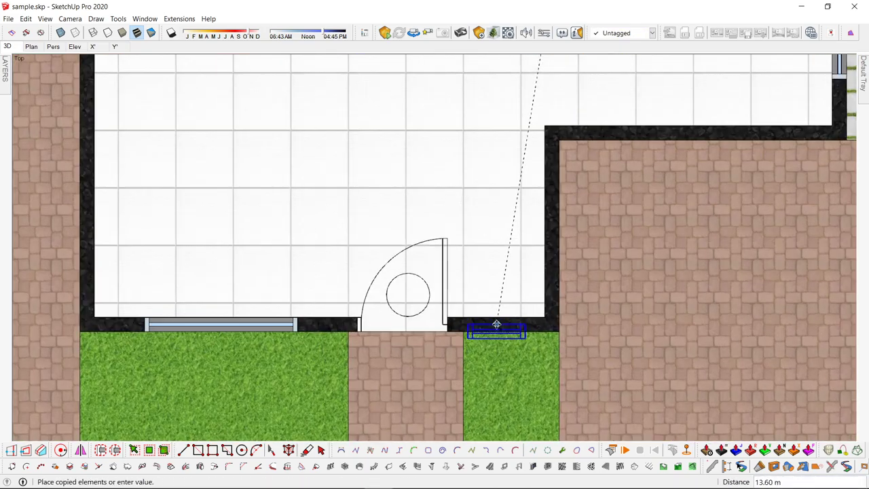
{"action": "left_click", "coordinate": [506, 324]}
{"action": "key", "text": "space"}
- Create a FlatText label reading "LIVING AREA" for the front tiled room
{"action": "scroll", "coordinate": [528, 339], "scroll_direction": "down", "scroll_amount": 6}
{"action": "scroll", "coordinate": [526, 346], "scroll_direction": "up", "scroll_amount": 3}
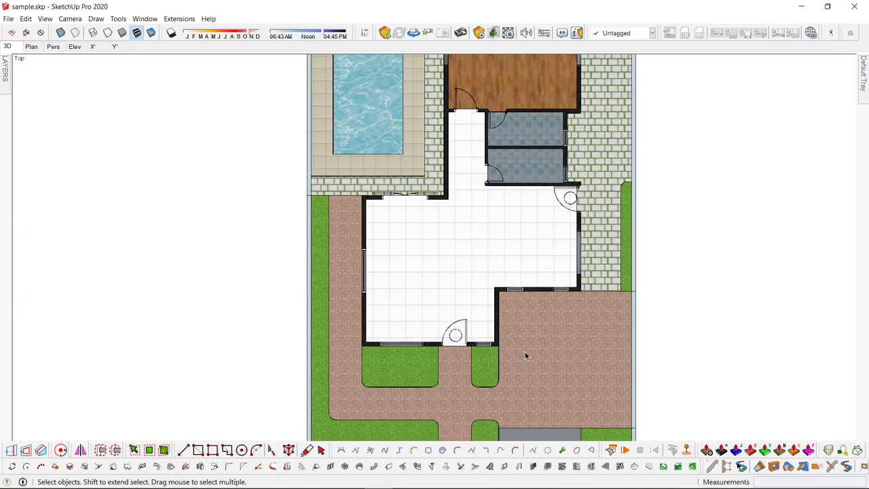
{"action": "scroll", "coordinate": [523, 349], "scroll_direction": "down", "scroll_amount": 1}
{"action": "scroll", "coordinate": [505, 280], "scroll_direction": "up", "scroll_amount": 2}
{"action": "scroll", "coordinate": [505, 280], "scroll_direction": "up", "scroll_amount": 1}
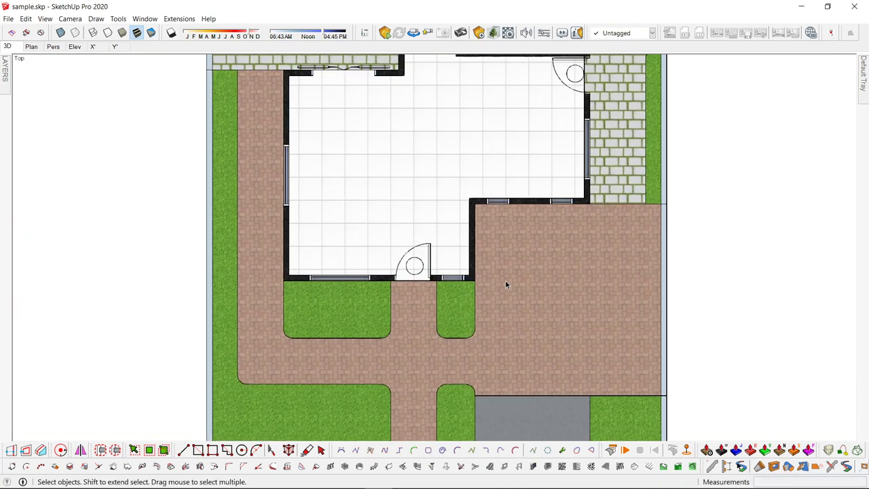
{"action": "scroll", "coordinate": [506, 285], "scroll_direction": "down", "scroll_amount": 3}
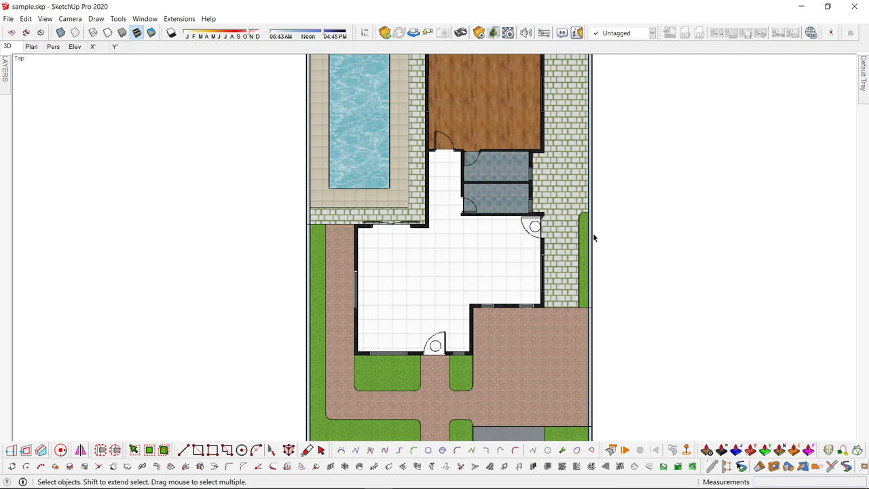
{"action": "key", "text": "t"}
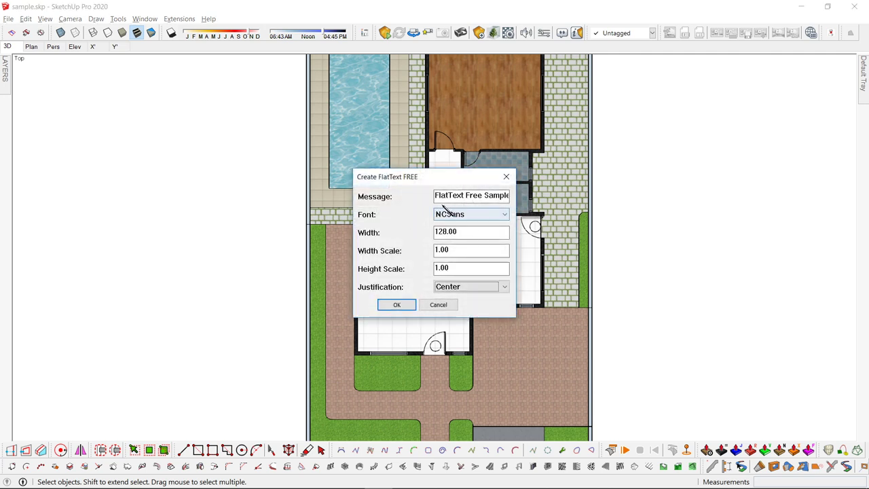
{"action": "left_click_drag", "start_coordinate": [449, 198], "coordinate": [518, 209]}
{"action": "left_click", "coordinate": [438, 198]}
{"action": "key", "text": "ctrl+a"}
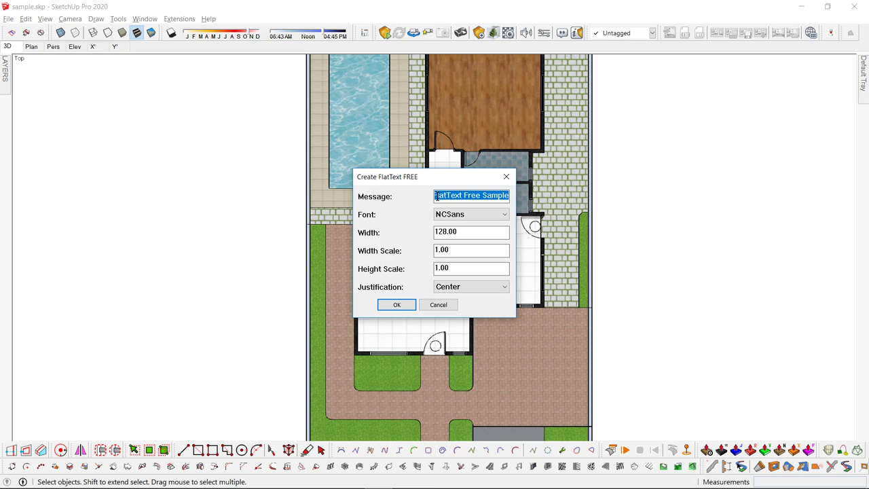
{"action": "type", "text": "LIVIN"}
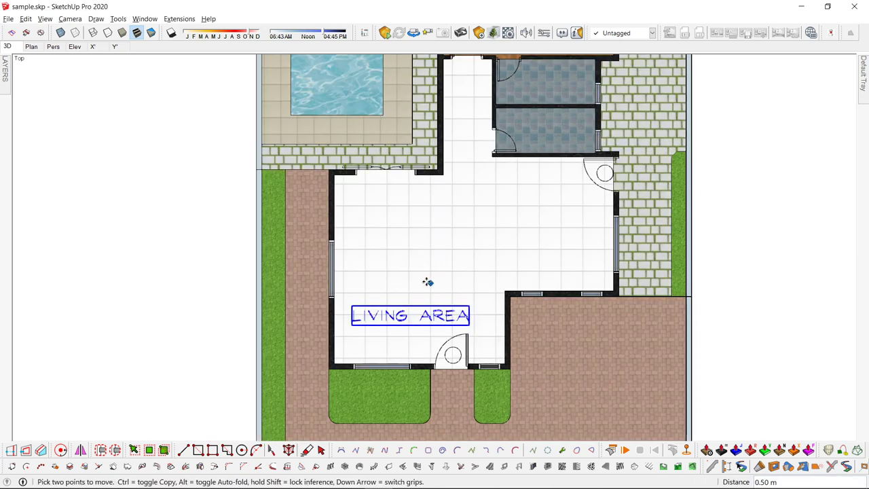
- Copy the "LIVING AREA" label, change the copy to a two-line "DINING AREA", and move it to the middle of the tiled room
{"action": "key", "text": "ctrl"}
{"action": "left_click", "coordinate": [417, 285]}
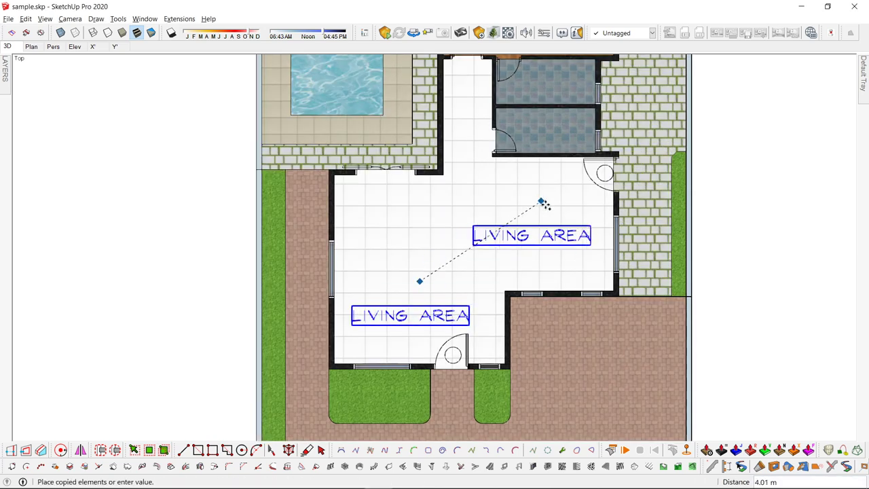
{"action": "key", "text": "t"}
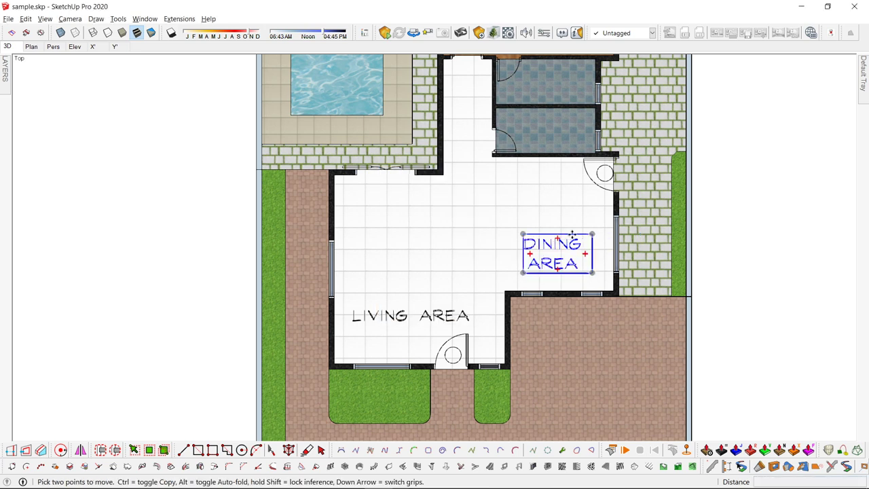
{"action": "left_click", "coordinate": [573, 235]}
{"action": "left_click", "coordinate": [454, 194]}
- Copy the "DINING AREA" label toward the side wall window and change the copy's text to "KITCHEN"
{"action": "key", "text": "space"}
{"action": "key", "text": "m"}
{"action": "key", "text": "ctrl"}
{"action": "left_click", "coordinate": [464, 213]}
{"action": "left_click", "coordinate": [564, 239]}
{"action": "key", "text": "t"}
{"action": "left_click", "coordinate": [557, 249]}
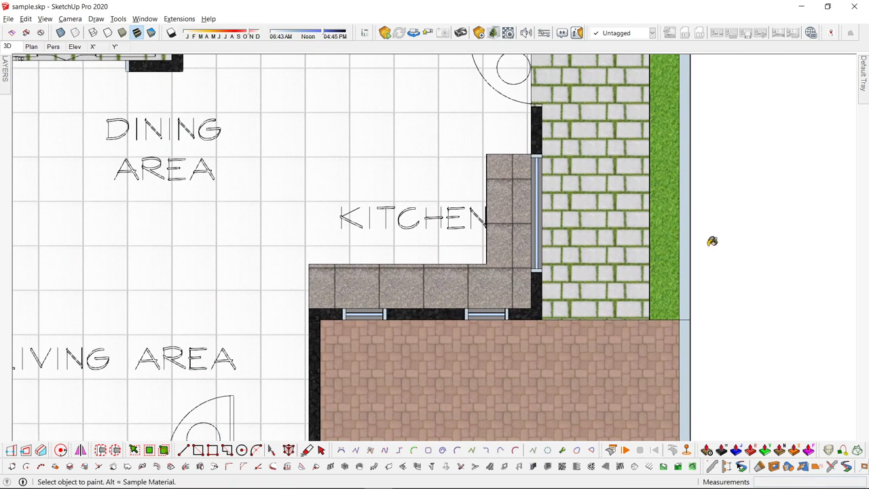
- Reposition the stone tile texture on the L-shaped kitchen counter so its joints line up with the counter's inner edges
{"action": "key", "text": "space"}
{"action": "scroll", "coordinate": [518, 259], "scroll_direction": "up", "scroll_amount": 2}
{"action": "right_click", "coordinate": [490, 234]}
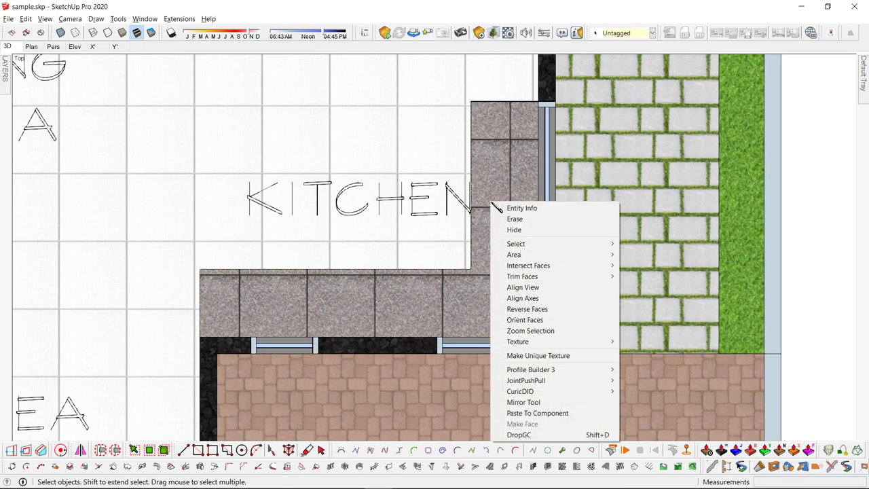
{"action": "mouse_move", "coordinate": [554, 343]}
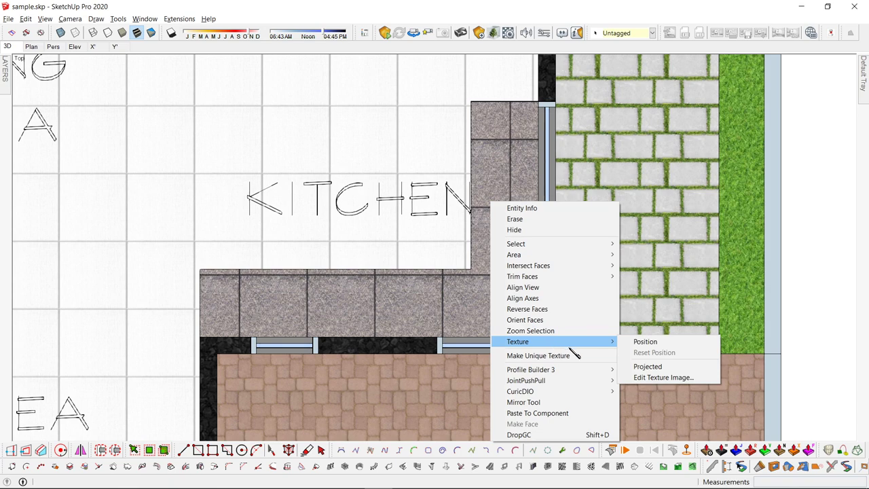
{"action": "left_click", "coordinate": [655, 342]}
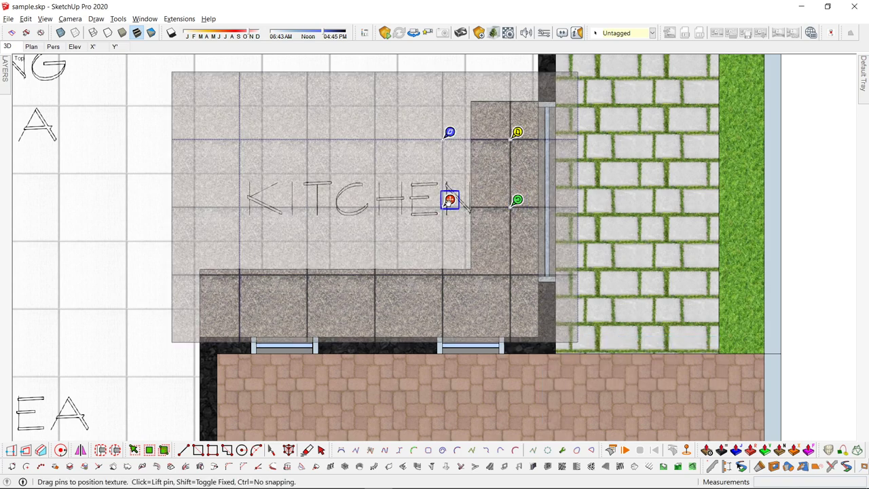
{"action": "left_click_drag", "start_coordinate": [448, 201], "coordinate": [450, 197]}
{"action": "key", "text": "Return"}
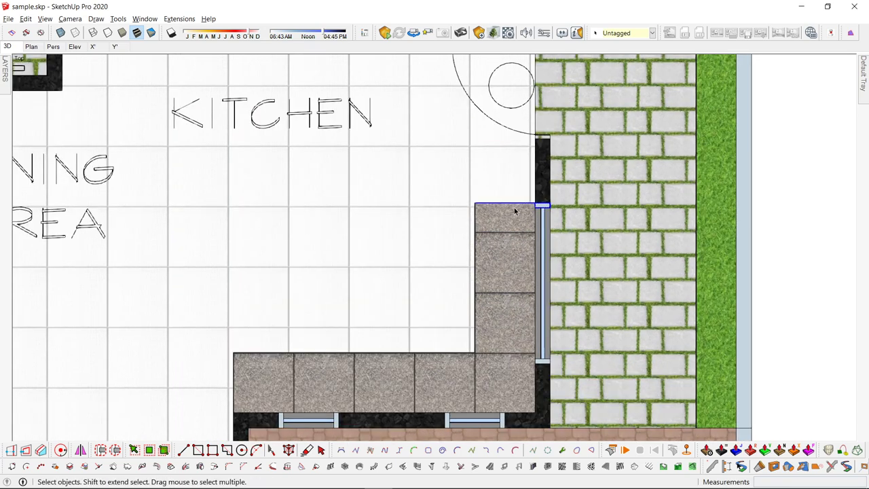
- Move the counter's short end edge and the adjoining window jamb along the side wall to line up with the counter's tile joint
{"action": "scroll", "coordinate": [509, 207], "scroll_direction": "up", "scroll_amount": 2}
{"action": "key", "text": "m"}
{"action": "left_click", "coordinate": [465, 202]}
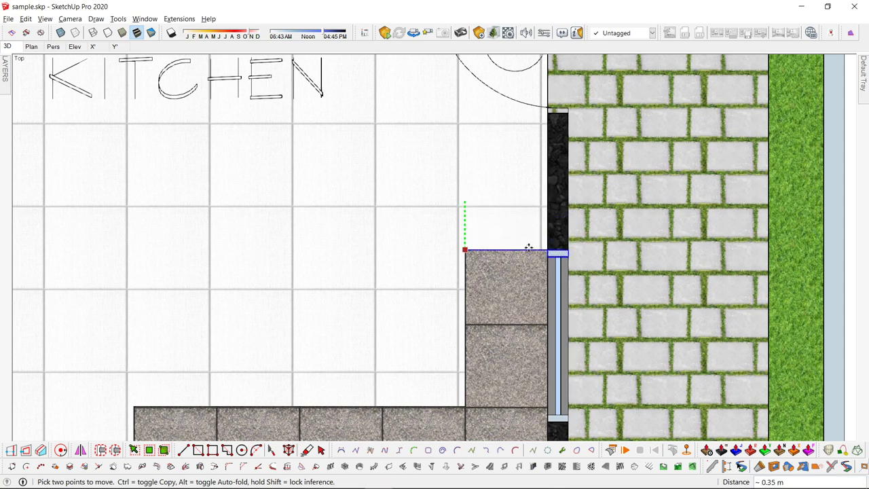
{"action": "left_click", "coordinate": [486, 240]}
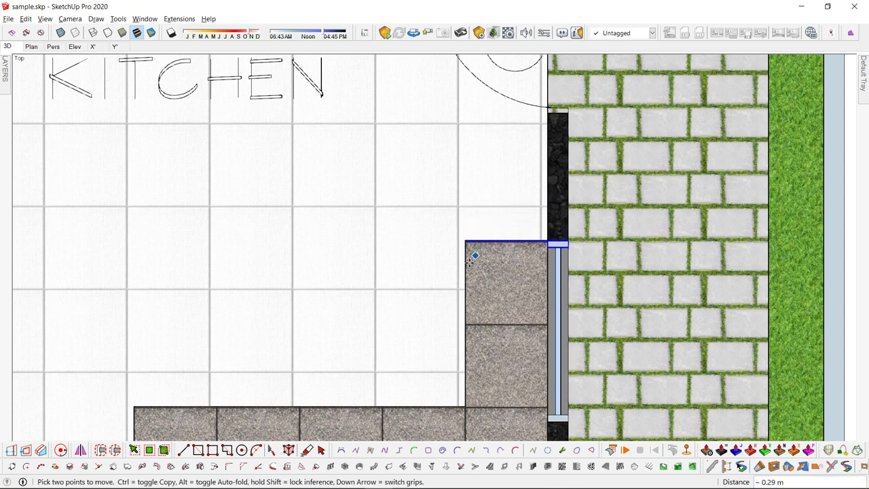
{"action": "scroll", "coordinate": [475, 254], "scroll_direction": "down", "scroll_amount": 1}
{"action": "scroll", "coordinate": [473, 252], "scroll_direction": "up", "scroll_amount": 5}
{"action": "scroll", "coordinate": [446, 246], "scroll_direction": "up", "scroll_amount": 3}
{"action": "left_click", "coordinate": [435, 234]}
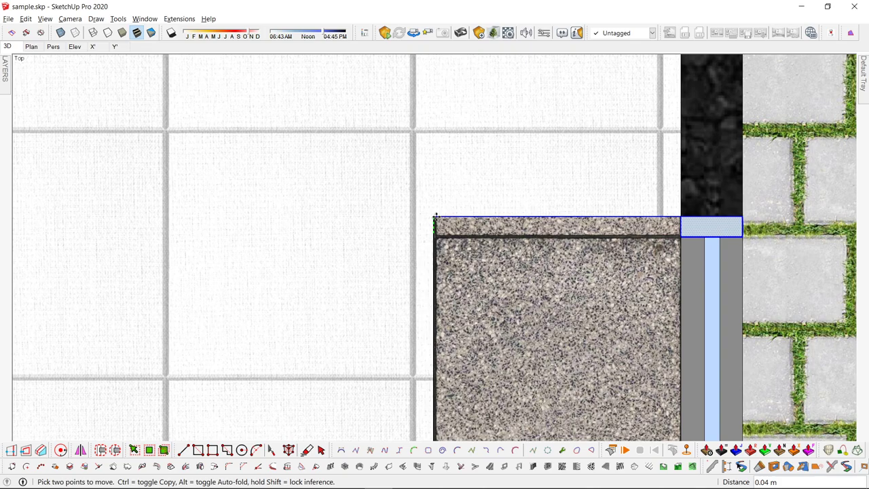
{"action": "left_click", "coordinate": [438, 238]}
{"action": "scroll", "coordinate": [392, 269], "scroll_direction": "down", "scroll_amount": 1}
{"action": "key", "text": "space"}
{"action": "scroll", "coordinate": [399, 269], "scroll_direction": "down", "scroll_amount": 8}
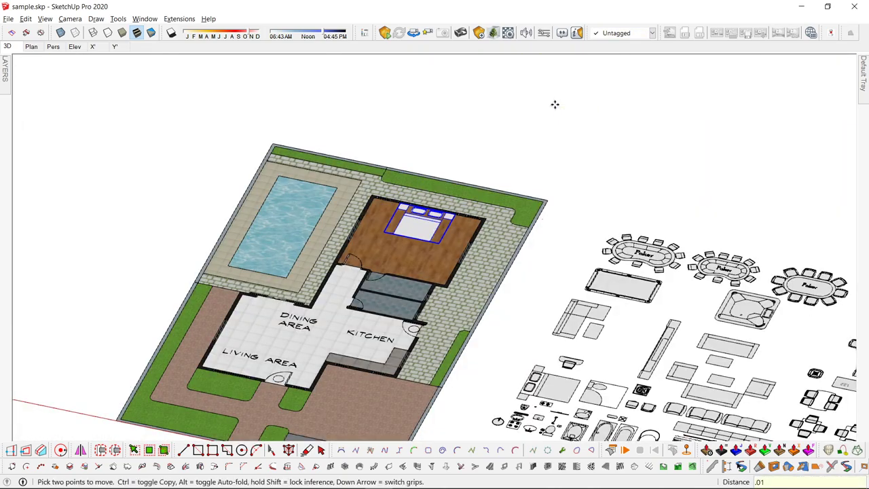
- Inspect the bed's placement in the bedroom and the doorway area from above and at an angle
{"action": "scroll", "coordinate": [543, 136], "scroll_direction": "up", "scroll_amount": 3}
{"action": "scroll", "coordinate": [430, 317], "scroll_direction": "up", "scroll_amount": 6}
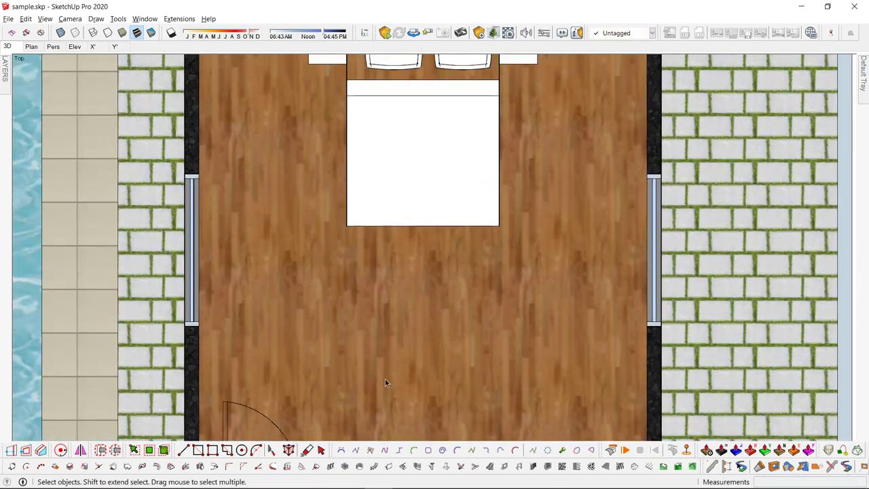
{"action": "middle_click_drag", "start_coordinate": [384, 380], "coordinate": [291, 380]}
{"action": "scroll", "coordinate": [448, 180], "scroll_direction": "up", "scroll_amount": 2}
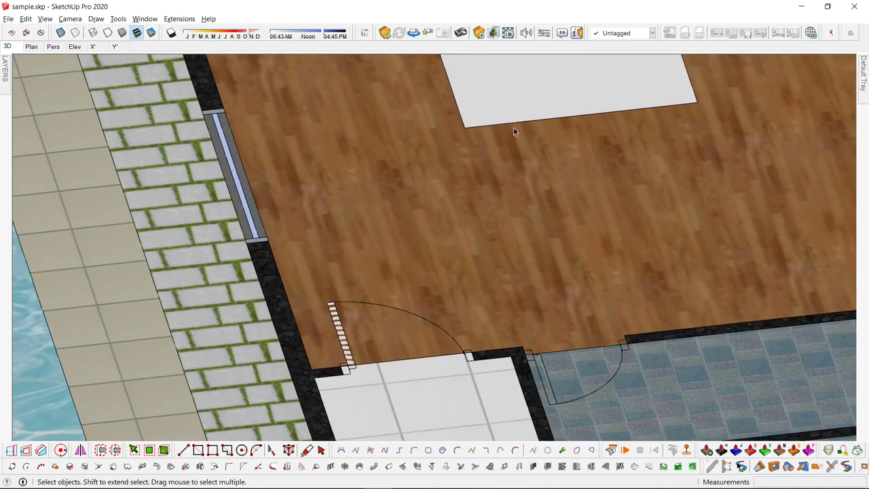
{"action": "key", "text": "F2"}
{"action": "scroll", "coordinate": [449, 269], "scroll_direction": "down", "scroll_amount": 3}
{"action": "scroll", "coordinate": [453, 274], "scroll_direction": "down", "scroll_amount": 2}
{"action": "scroll", "coordinate": [473, 116], "scroll_direction": "up", "scroll_amount": 2}
{"action": "left_click", "coordinate": [473, 117]}
{"action": "key", "text": "m"}
{"action": "key", "text": "space"}
- Start a 2D graphic export of the whole furnished floor plan seen from above
{"action": "scroll", "coordinate": [537, 187], "scroll_direction": "down", "scroll_amount": 5}
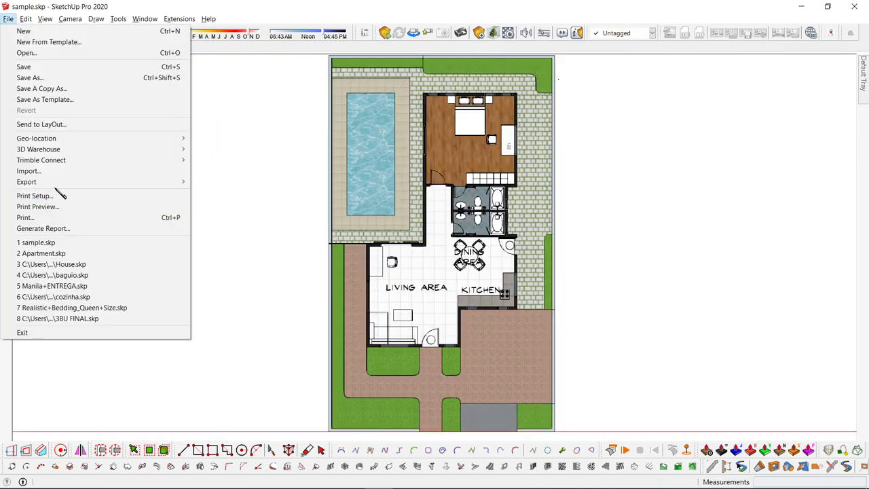
{"action": "mouse_move", "coordinate": [136, 180]}
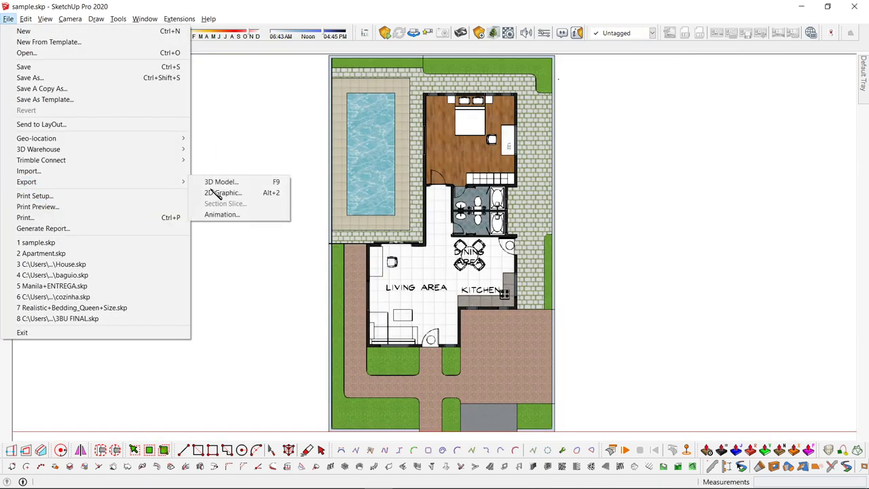
{"action": "left_click", "coordinate": [241, 196]}
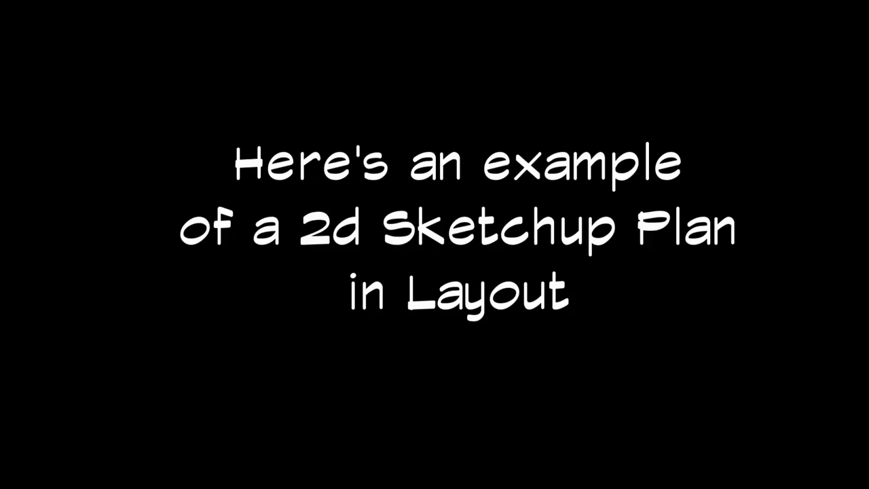